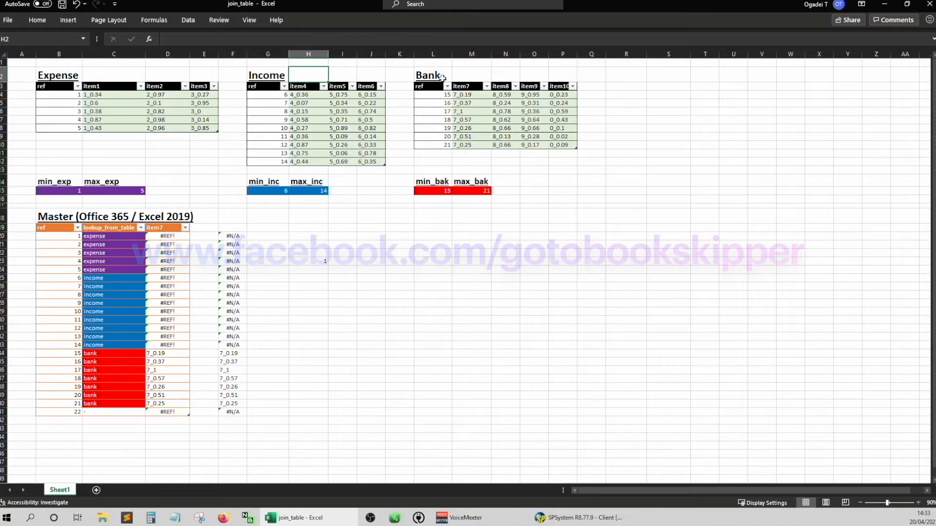
Look over the layout of the Expense, Income and Bank tables
{"action": "key", "text": "Left"}
{"action": "key", "text": "Left"}
{"action": "key", "text": "Left"}
{"action": "key", "text": "Left"}
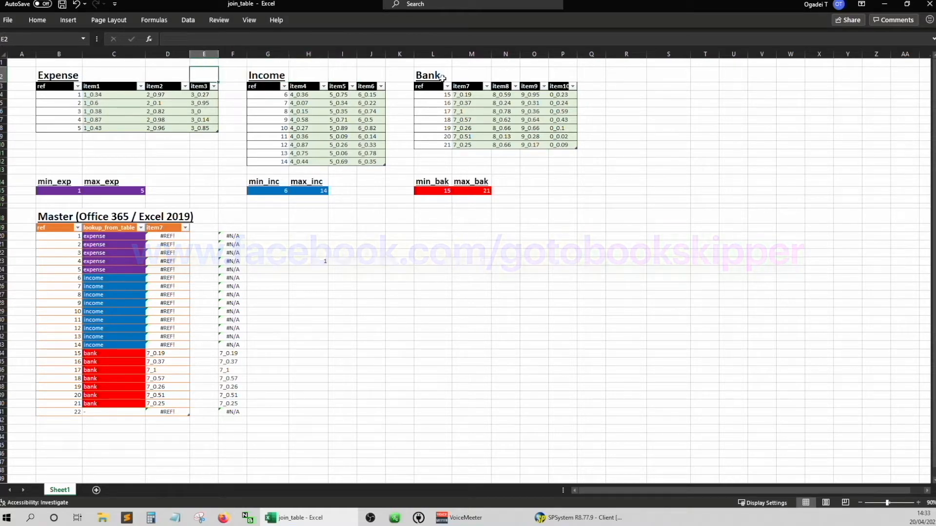
{"action": "key", "text": "Left"}
{"action": "key", "text": "Left"}
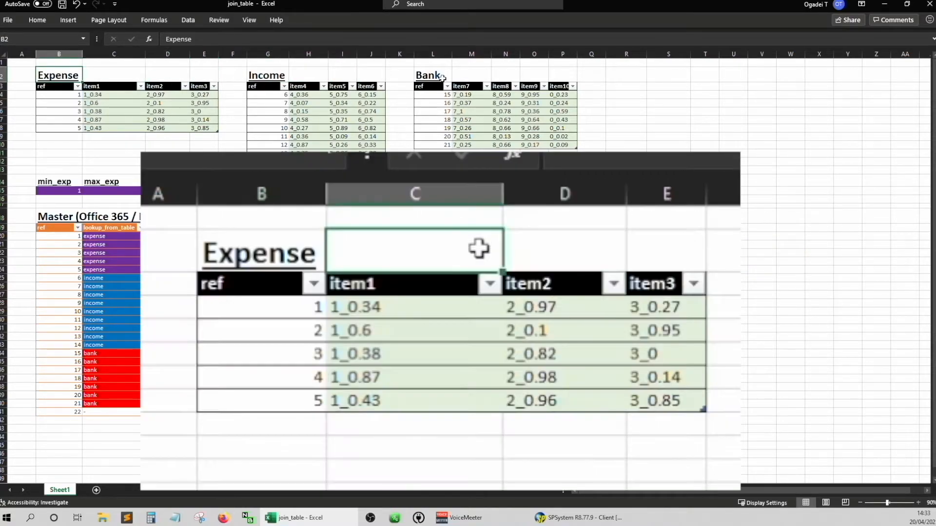
{"action": "key", "text": "Down"}
{"action": "key", "text": "Down"}
{"action": "key", "text": "Down"}
{"action": "key", "text": "Down"}
{"action": "key", "text": "Right"}
{"action": "key", "text": "Right"}
{"action": "key", "text": "Right"}
{"action": "key", "text": "Right"}
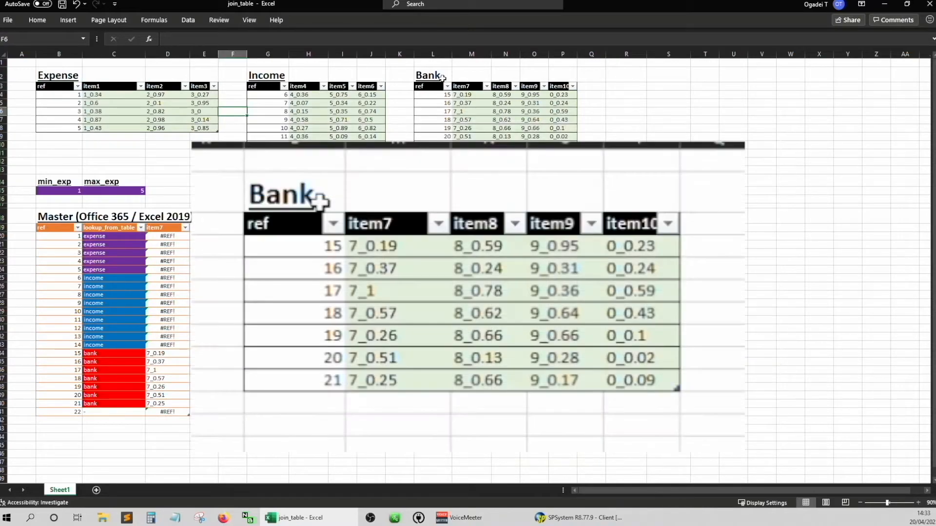
{"action": "key", "text": "Down"}
{"action": "key", "text": "Down"}
{"action": "key", "text": "Down"}
{"action": "key", "text": "Down"}
{"action": "key", "text": "Down"}
{"action": "key", "text": "Down"}
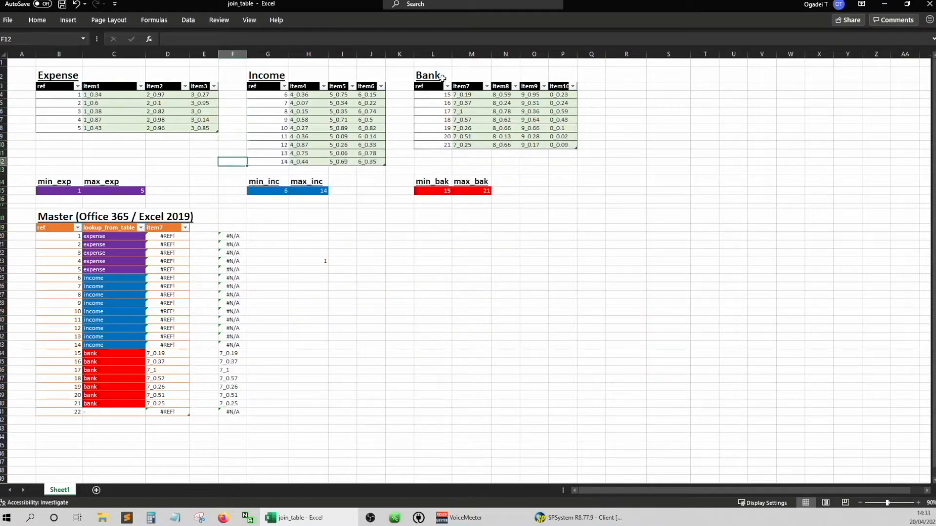
Select the Expense table's ref values and examine the formula that numbers them
{"action": "key", "text": "Left"}
{"action": "key", "text": "Left"}
{"action": "key", "text": "Left"}
{"action": "key", "text": "Up"}
{"action": "key", "text": "Up"}
{"action": "key", "text": "Up"}
{"action": "key", "text": "Up"}
{"action": "key", "text": "Up"}
{"action": "key", "text": "Up"}
{"action": "key", "text": "Up"}
{"action": "key", "text": "Up"}
{"action": "key", "text": "Left"}
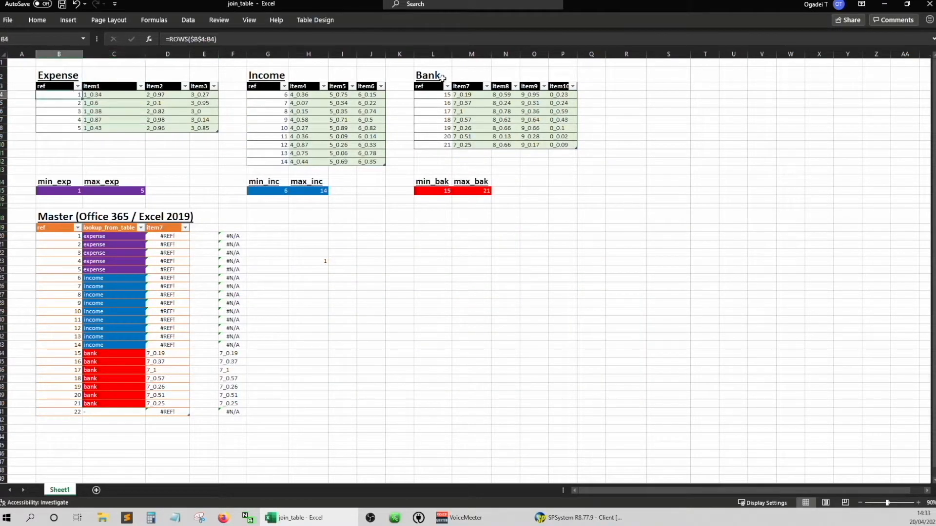
{"action": "key", "text": "ctrl+shift+Down"}
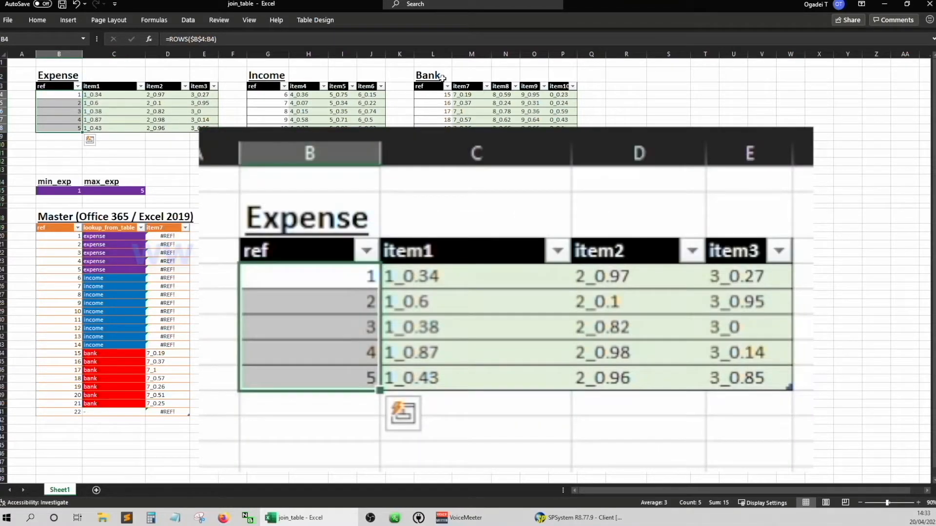
{"action": "key", "text": "Down"}
{"action": "key", "text": "Down"}
{"action": "key", "text": "Down"}
{"action": "key", "text": "Down"}
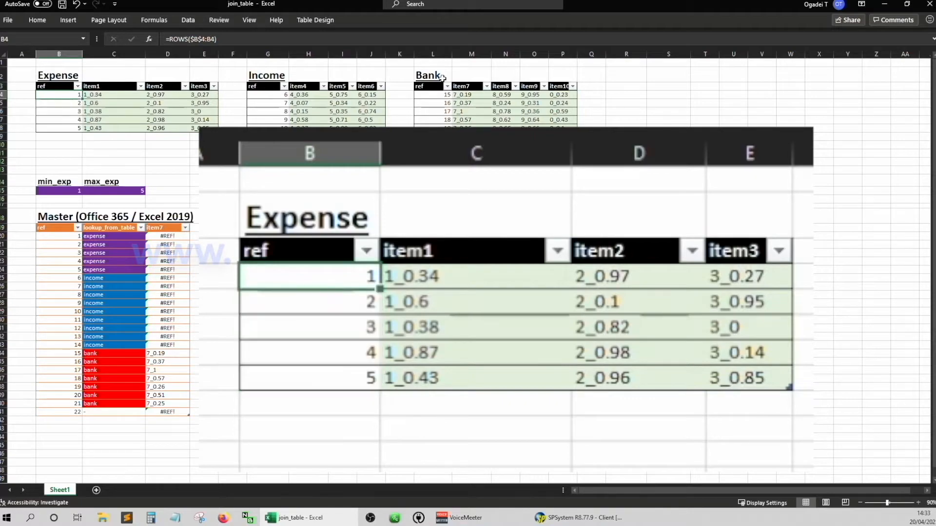
Look across the Expense table's item columns and the neighbouring Income table
{"action": "key", "text": "Right"}
{"action": "key", "text": "Right"}
{"action": "key", "text": "Right"}
{"action": "key", "text": "Right"}
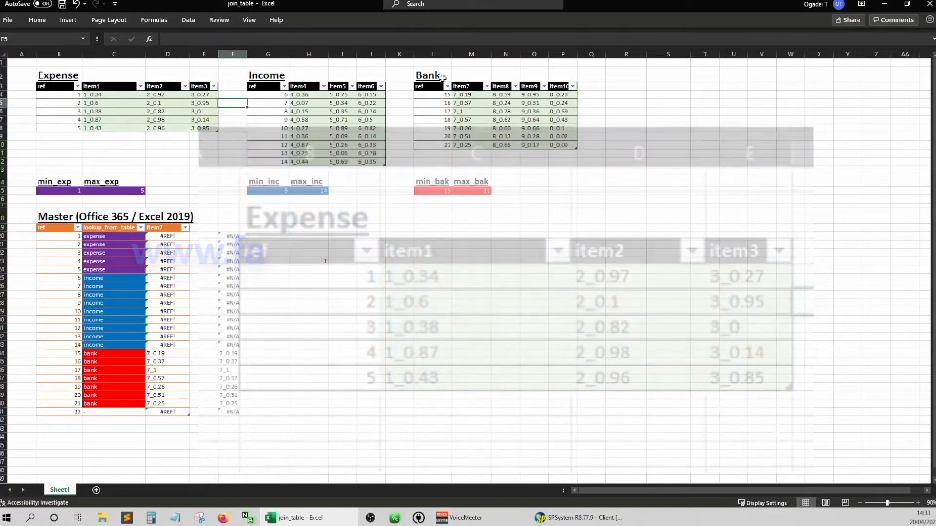
{"action": "key", "text": "Right"}
{"action": "key", "text": "Up"}
{"action": "key", "text": "Up"}
{"action": "key", "text": "Up"}
{"action": "key", "text": "Up"}
{"action": "key", "text": "Left"}
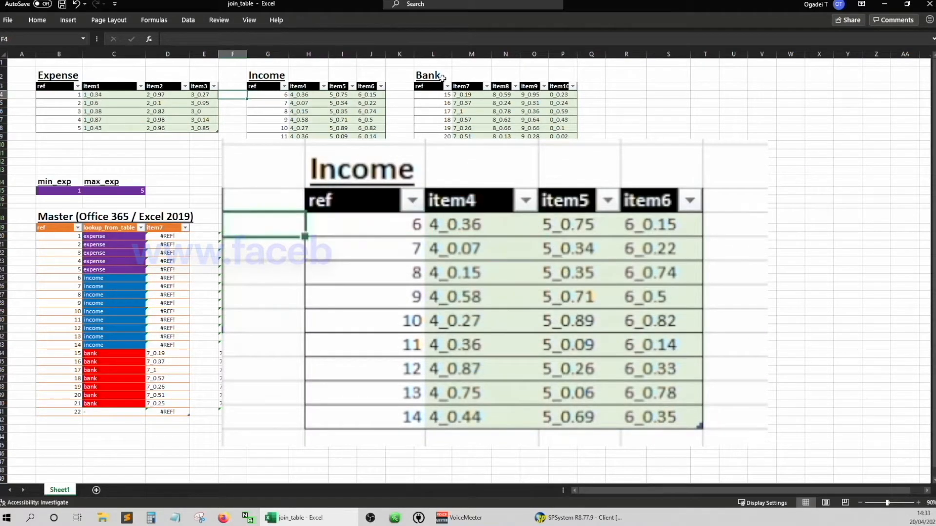
{"action": "key", "text": "Left"}
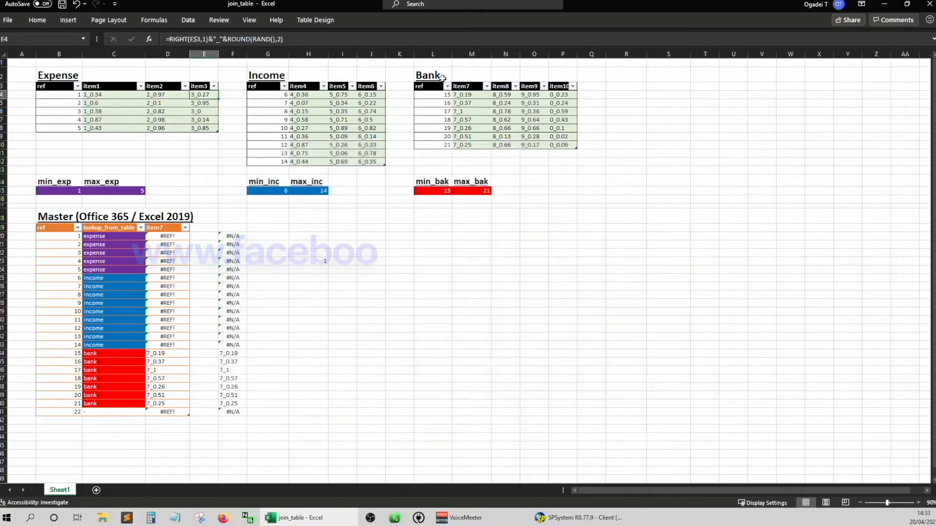
Examine the min_exp, max_exp and min_inc formulas below the Expense and Income tables
{"action": "key", "text": "Left"}
{"action": "key", "text": "Left"}
{"action": "key", "text": "Left"}
{"action": "key", "text": "Down"}
{"action": "key", "text": "Down"}
{"action": "key", "text": "Down"}
{"action": "key", "text": "Down"}
{"action": "key", "text": "Down"}
{"action": "key", "text": "Down"}
{"action": "key", "text": "Down"}
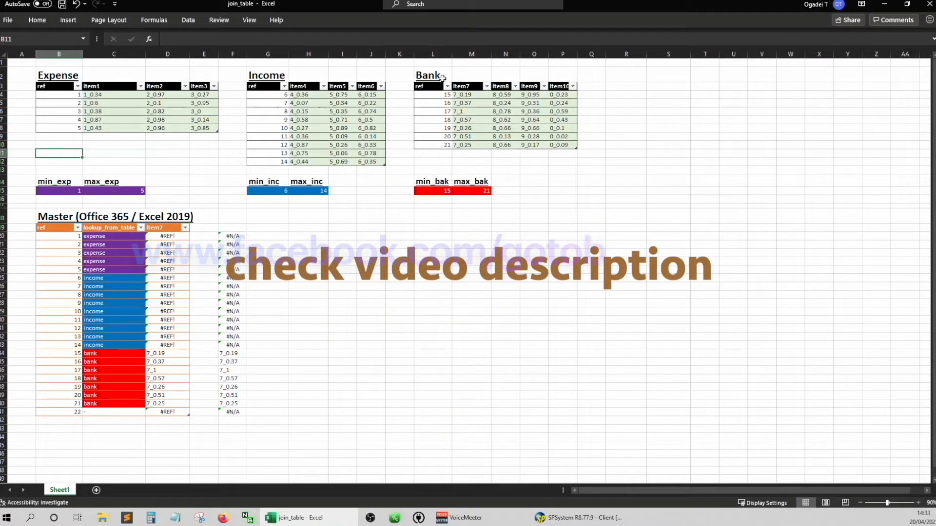
{"action": "key", "text": "Down"}
{"action": "key", "text": "Down"}
{"action": "key", "text": "Down"}
{"action": "key", "text": "Down"}
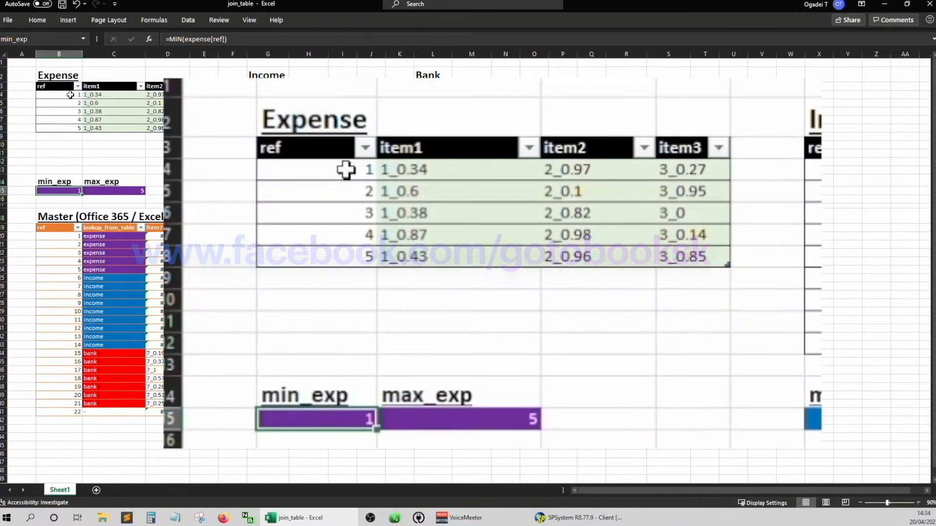
{"action": "left_click", "coordinate": [70, 95]}
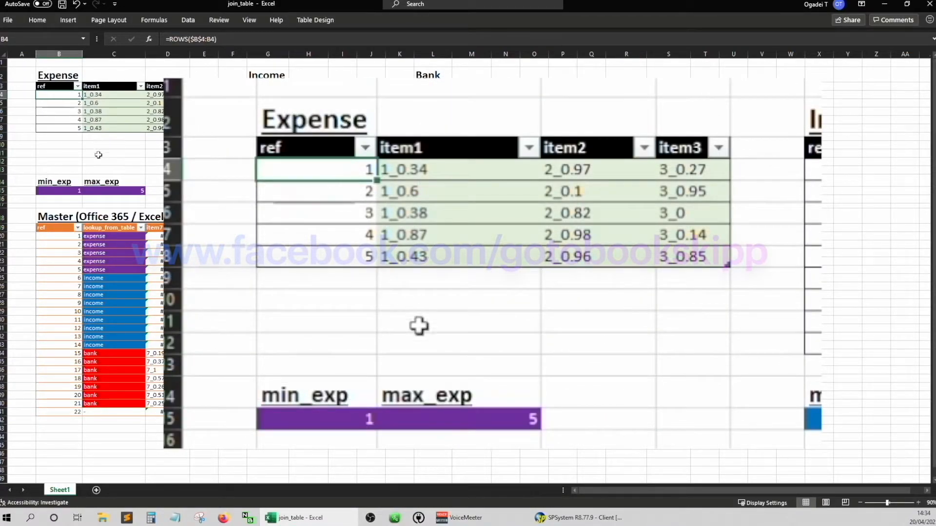
{"action": "left_click", "coordinate": [123, 190]}
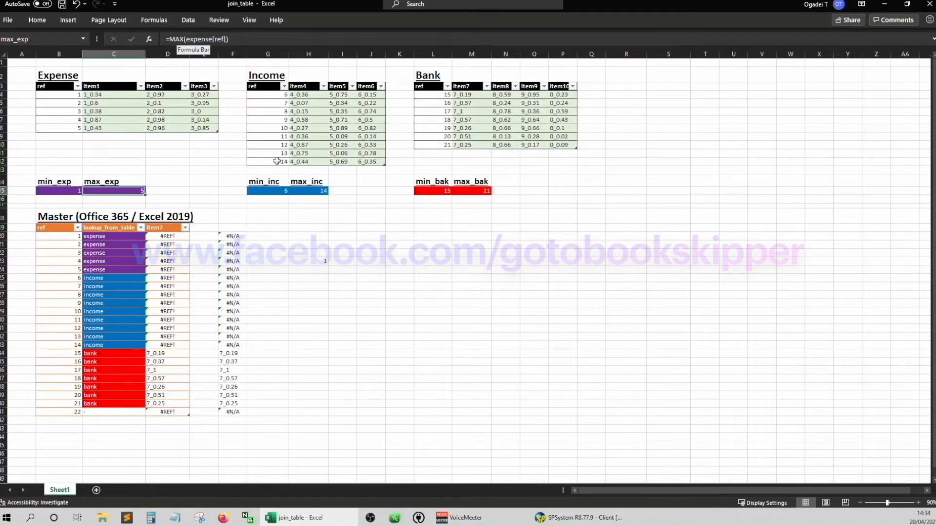
{"action": "left_click", "coordinate": [268, 191]}
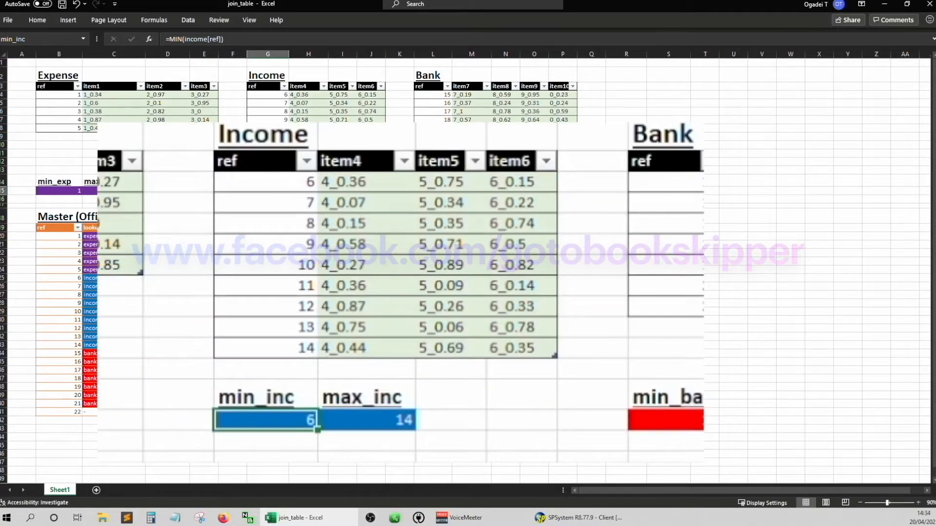
Delete worksheet row 12, which holds the Income table's last record
{"action": "left_click", "coordinate": [76, 162]}
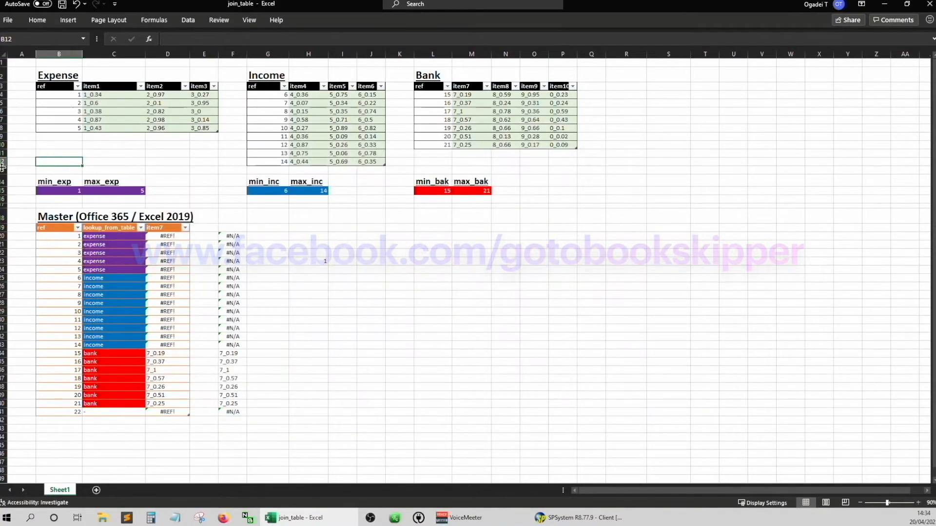
{"action": "left_click", "coordinate": [3, 162]}
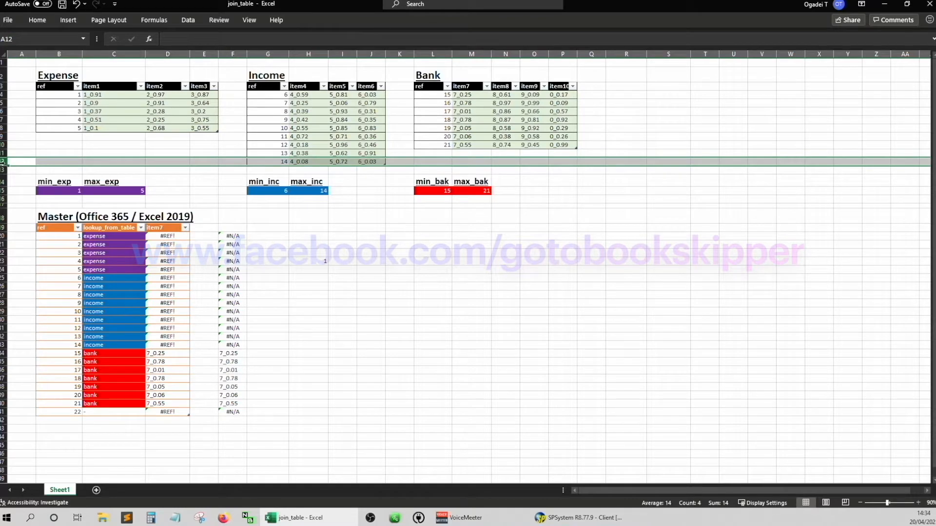
{"action": "right_click", "coordinate": [5, 163]}
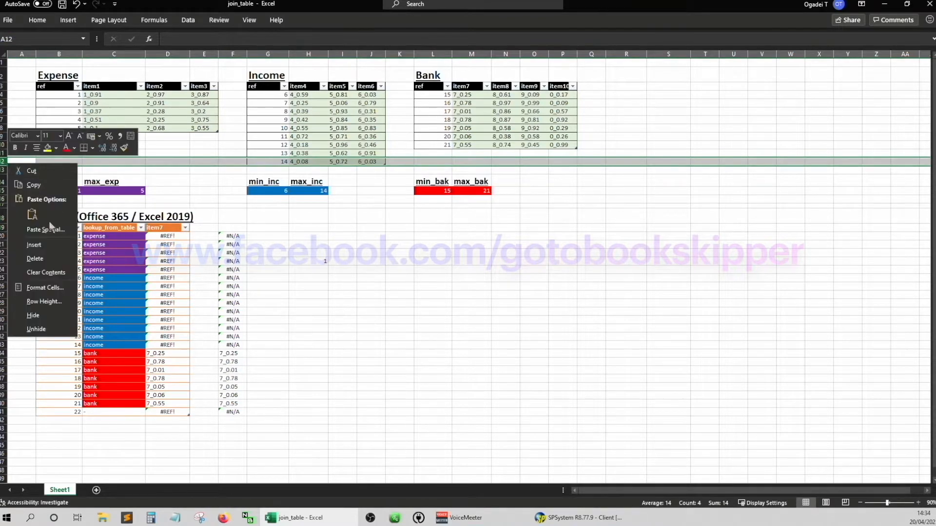
{"action": "left_click", "coordinate": [35, 259]}
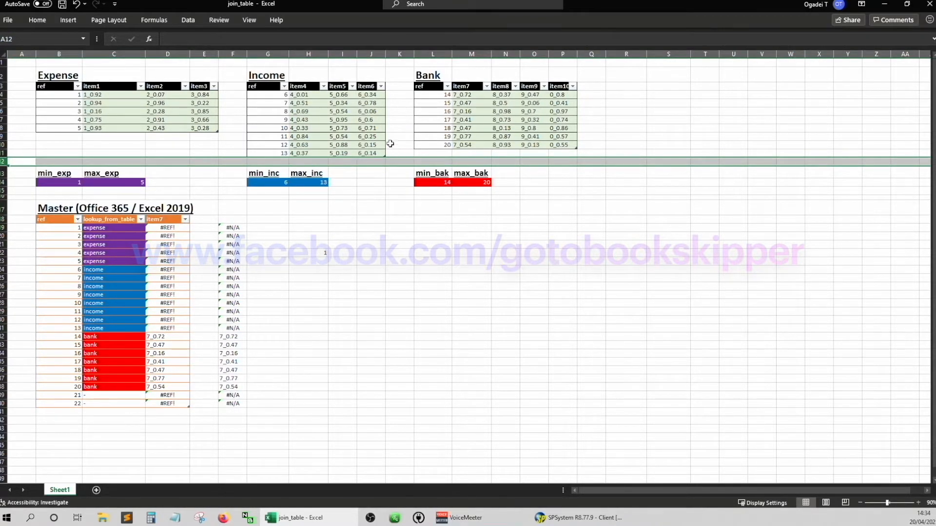
Check the ref numbering and its formulas through the Income table and at the start of the Bank table
{"action": "left_click", "coordinate": [287, 103]}
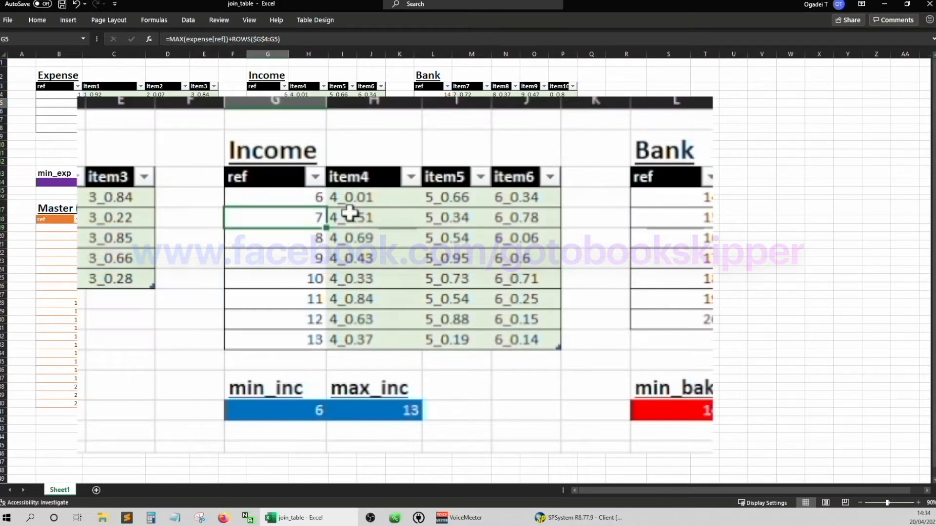
{"action": "key", "text": "Up"}
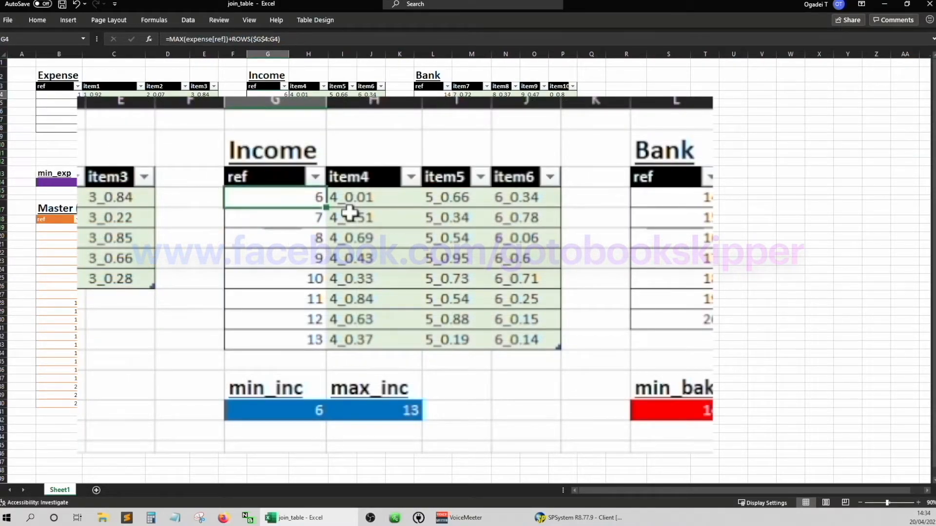
{"action": "key", "text": "Down"}
{"action": "key", "text": "Down"}
{"action": "key", "text": "Down"}
{"action": "key", "text": "Down"}
{"action": "key", "text": "Down"}
{"action": "key", "text": "Down"}
{"action": "key", "text": "Down"}
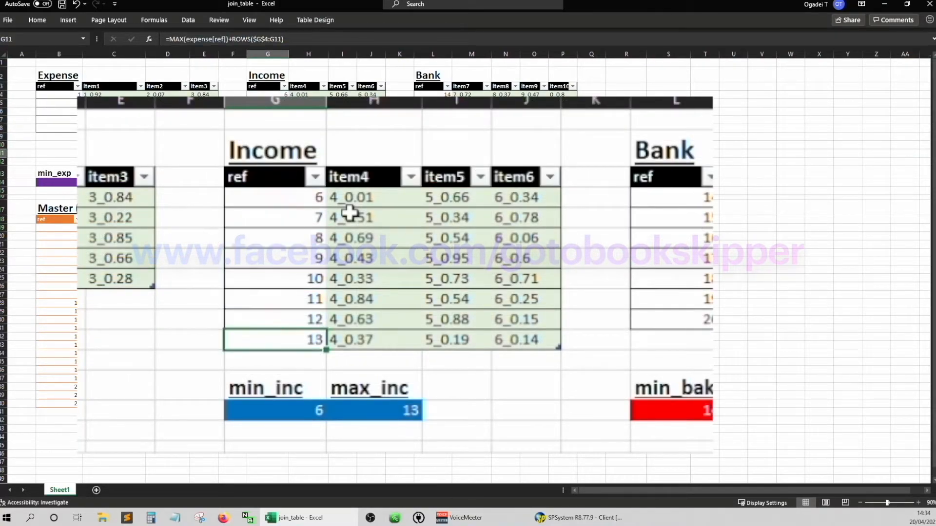
{"action": "key", "text": "Right"}
{"action": "key", "text": "Right"}
{"action": "key", "text": "Right"}
{"action": "key", "text": "Right"}
{"action": "key", "text": "Up"}
{"action": "key", "text": "Up"}
{"action": "key", "text": "Up"}
{"action": "key", "text": "Up"}
{"action": "key", "text": "Up"}
{"action": "key", "text": "Up"}
{"action": "key", "text": "Right"}
{"action": "key", "text": "Up"}
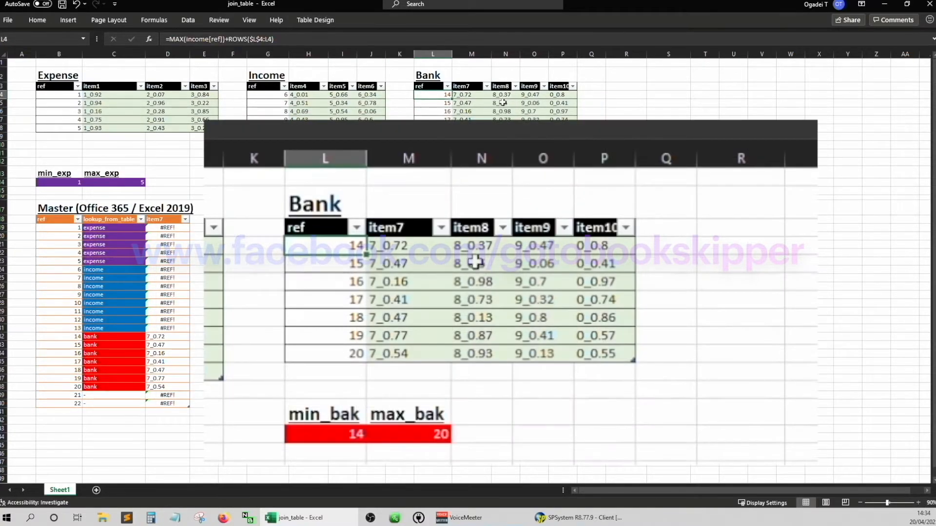
Undo the deletion of worksheet row 12
{"action": "key", "text": "ctrl+z"}
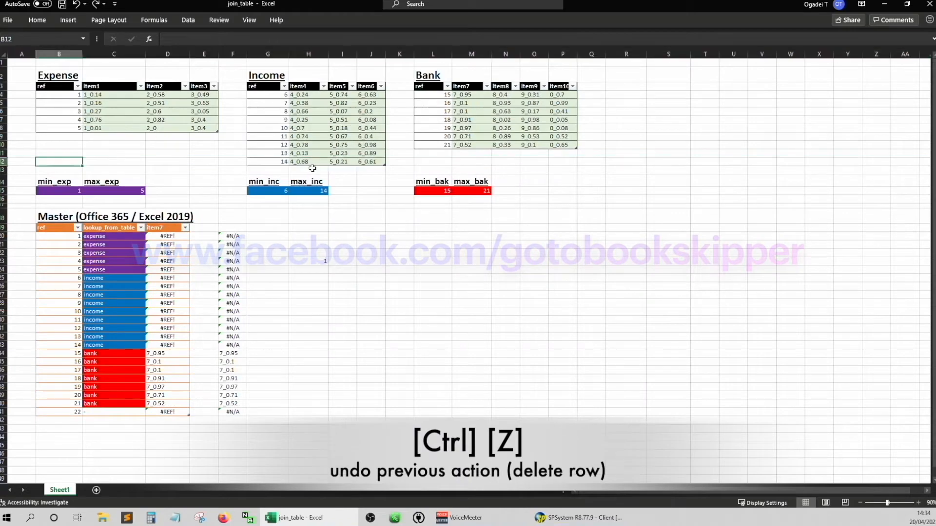
{"action": "left_click", "coordinate": [311, 165]}
Examine the lookup_from_table column of the Master table and the formula in its first row
{"action": "key", "text": "Left"}
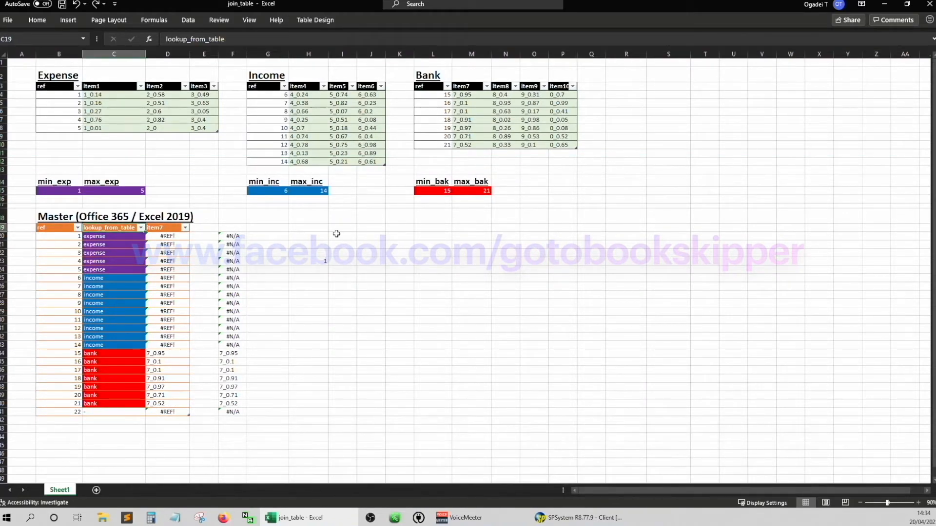
{"action": "key", "text": "Down"}
{"action": "key", "text": "ctrl+shift+Down"}
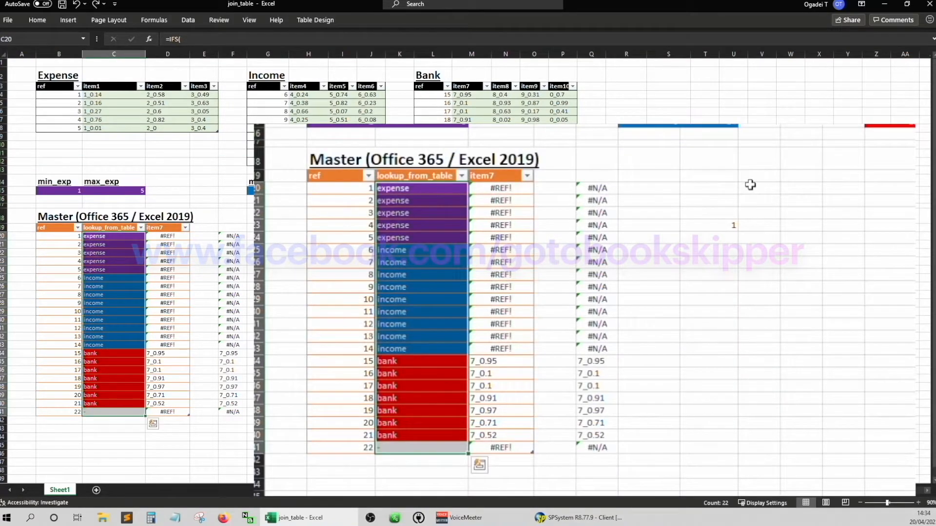
{"action": "key", "text": "Up"}
{"action": "key", "text": "Left"}
{"action": "key", "text": "Down"}
{"action": "key", "text": "Right"}
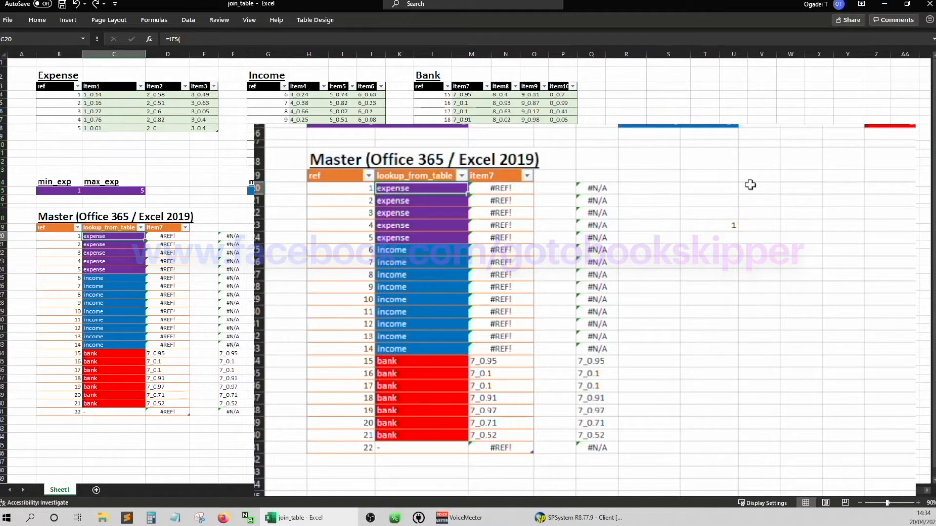
Add a column headed item9 to the Master table, directly after item7
{"action": "key", "text": "Up"}
{"action": "key", "text": "Right"}
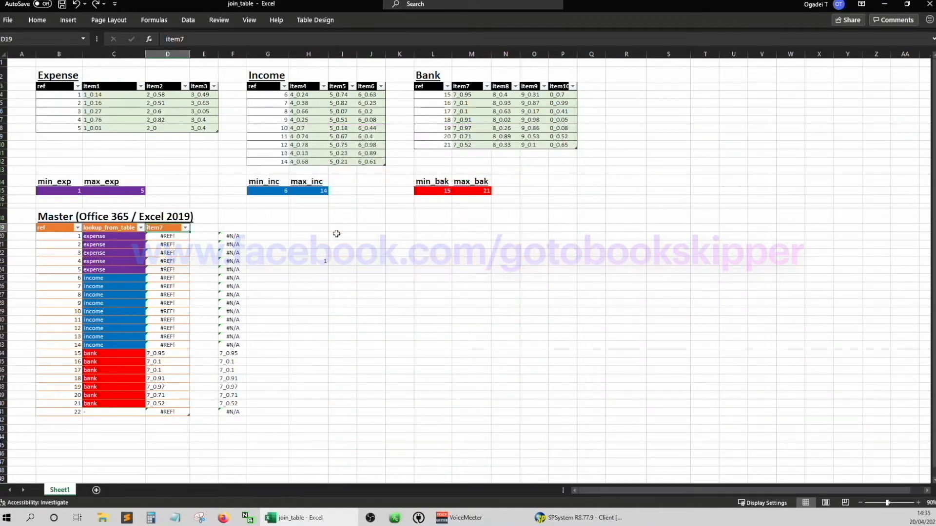
{"action": "key", "text": "Right"}
{"action": "type", "text": "item9"}
{"action": "key", "text": "Return"}
Copy the item7 lookup formula into the item9 column of the Master table and make it reference item9
{"action": "key", "text": "Left"}
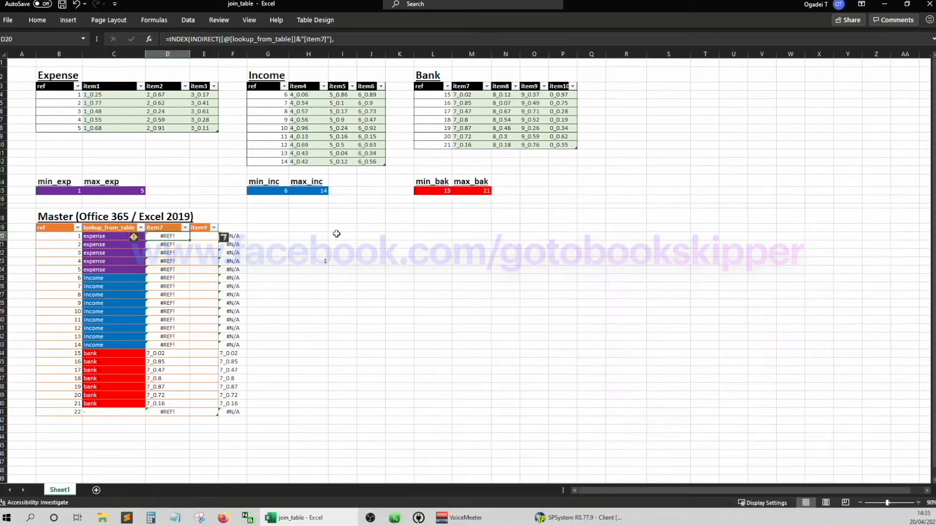
{"action": "key", "text": "ctrl+c"}
{"action": "key", "text": "Right"}
{"action": "key", "text": "Return"}
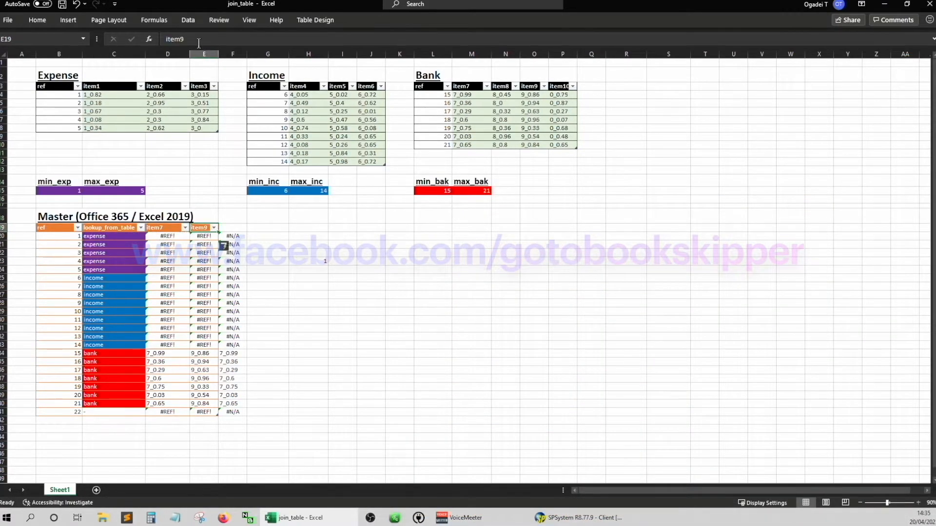
Rename the Master table's item9 column to item5 and change its INDIRECT lookup reference to [item5]
{"action": "type", "text": "5"}
{"action": "key", "text": "Return"}
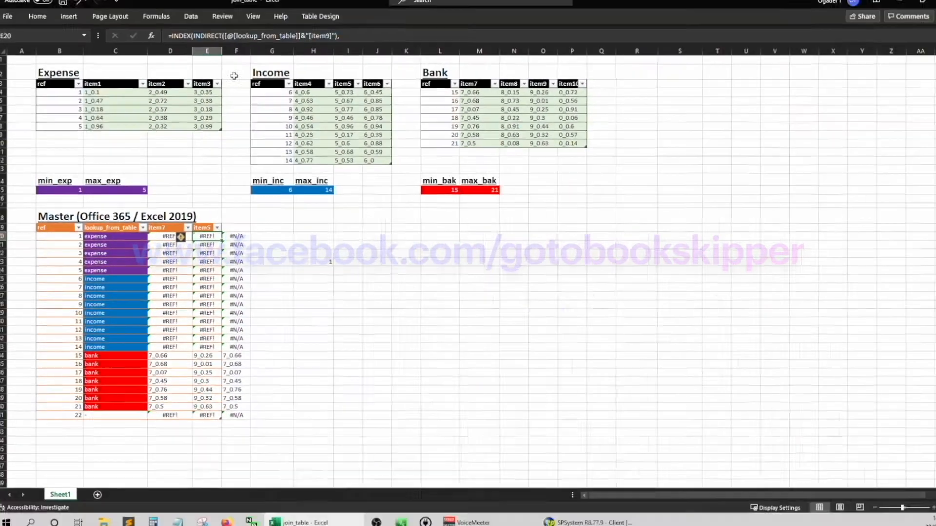
{"action": "left_click", "coordinate": [321, 39]}
{"action": "key", "text": "Delete"}
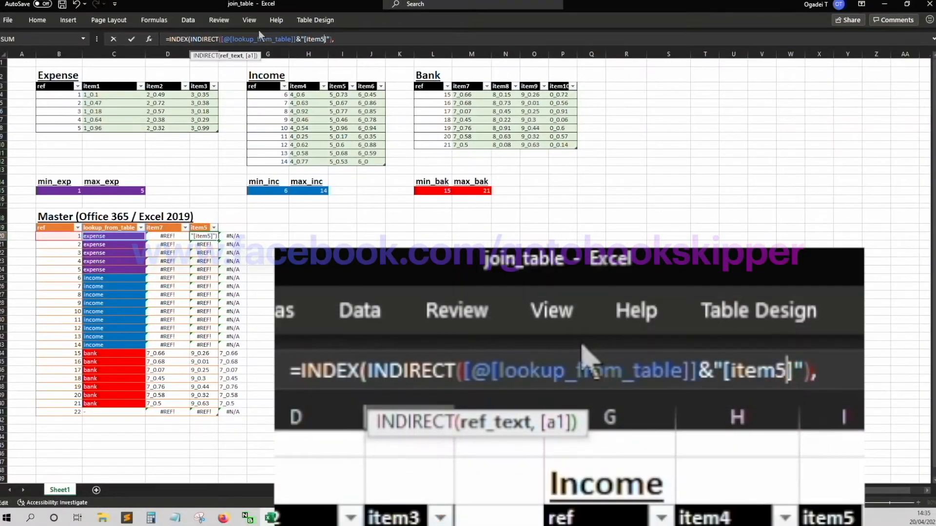
{"action": "type", "text": "5"}
{"action": "key", "text": "Return"}
Compare the Master table's item5 values in the income rows with the Income table's item5 column
{"action": "left_click", "coordinate": [107, 287]}
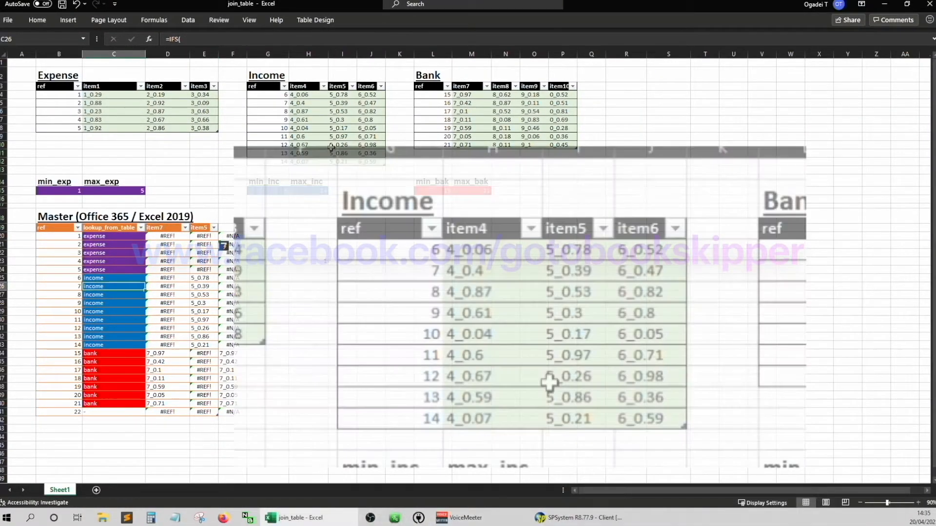
{"action": "left_click", "coordinate": [337, 103]}
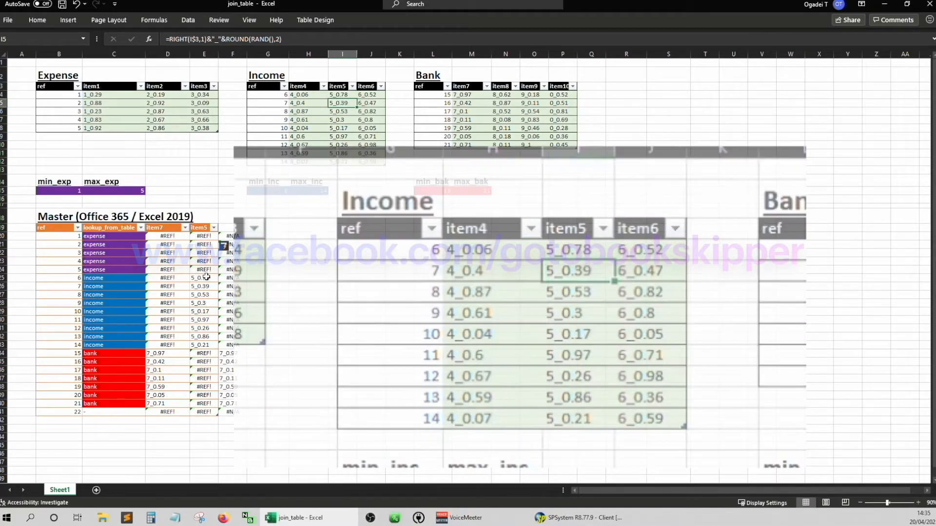
{"action": "left_click", "coordinate": [209, 279]}
{"action": "key", "text": "Down"}
{"action": "key", "text": "Down"}
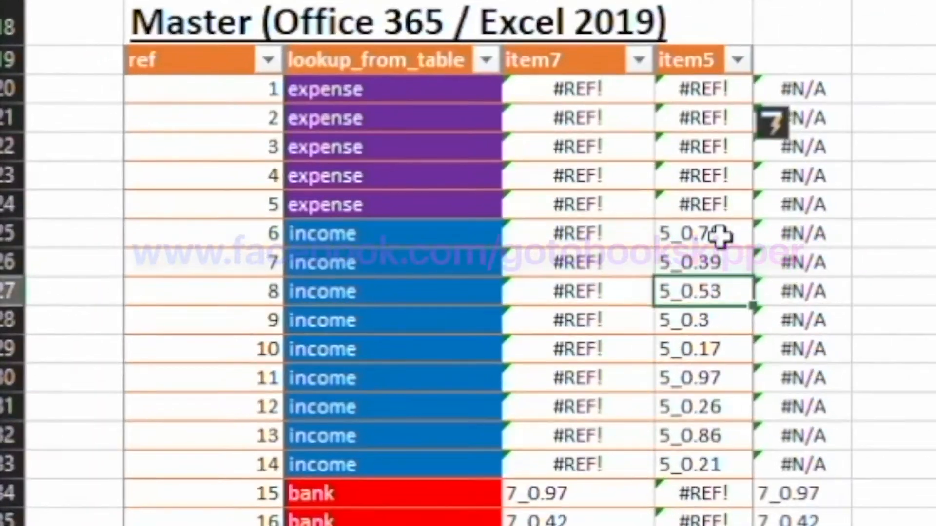
Clear the Master table's item5 column, including its header and lookup formulas
{"action": "key", "text": "Up"}
{"action": "key", "text": "Up"}
{"action": "key", "text": "Up"}
{"action": "key", "text": "Up"}
{"action": "key", "text": "Up"}
{"action": "key", "text": "Up"}
{"action": "key", "text": "Up"}
{"action": "key", "text": "Up"}
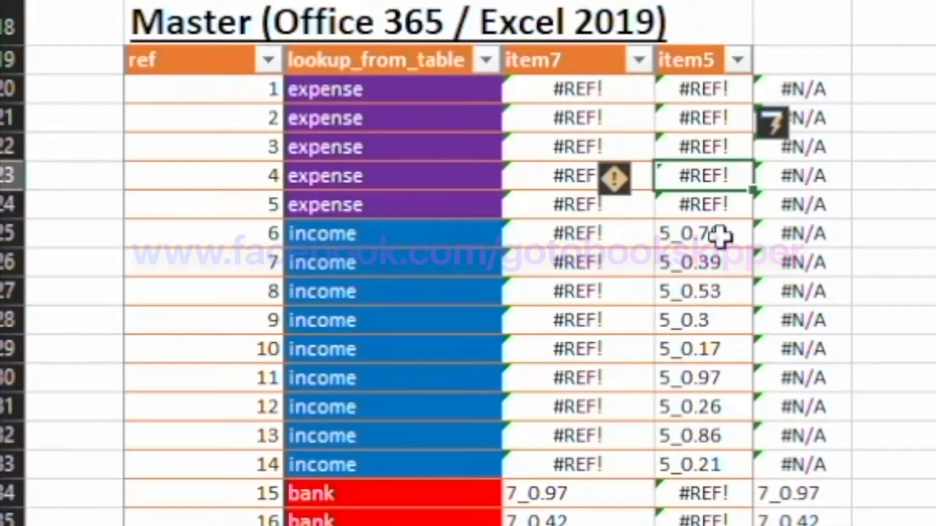
{"action": "key", "text": "Delete"}
{"action": "key", "text": "Down"}
{"action": "key", "text": "Down"}
{"action": "key", "text": "Up"}
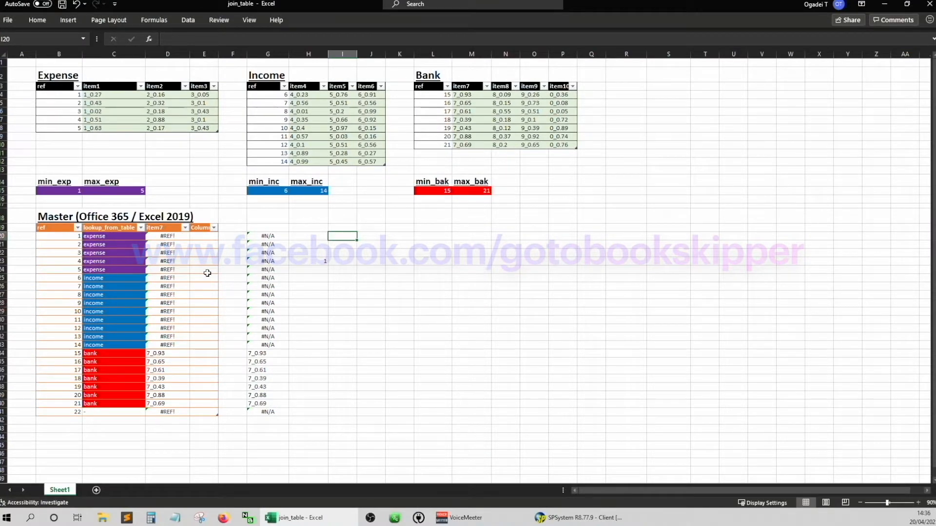
Enter ref in cell I19 as a column header and the title Excel 2016 in the cell above it
{"action": "key", "text": "Up"}
{"action": "type", "text": "ref"}
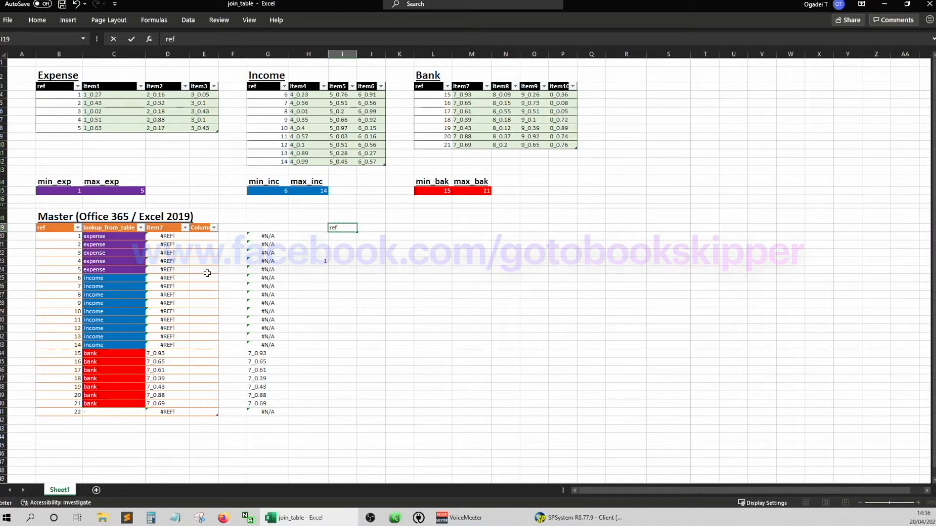
{"action": "key", "text": "Up"}
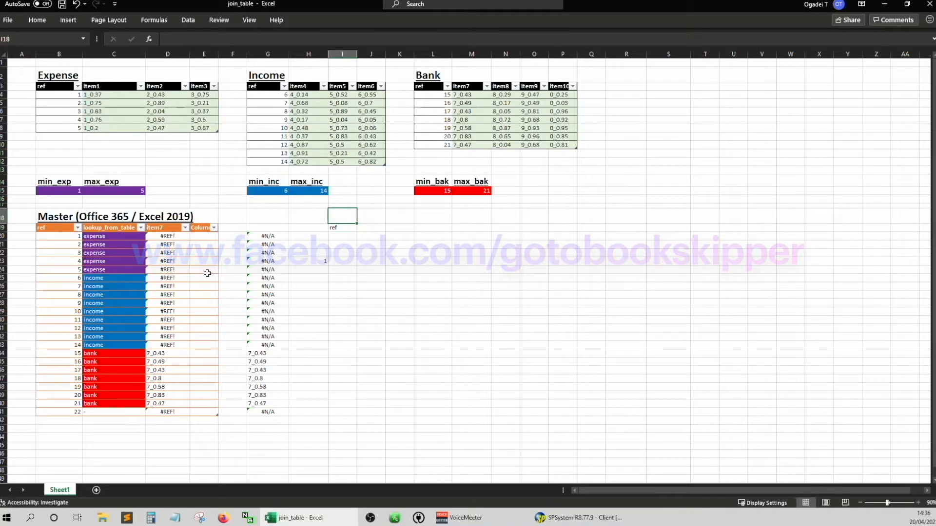
{"action": "type", "text": "Excel 2016"}
{"action": "key", "text": "Return"}
Create a table with headers from the range I19:J44 below the Excel 2016 title
{"action": "key", "text": "ctrl+shift+Down"}
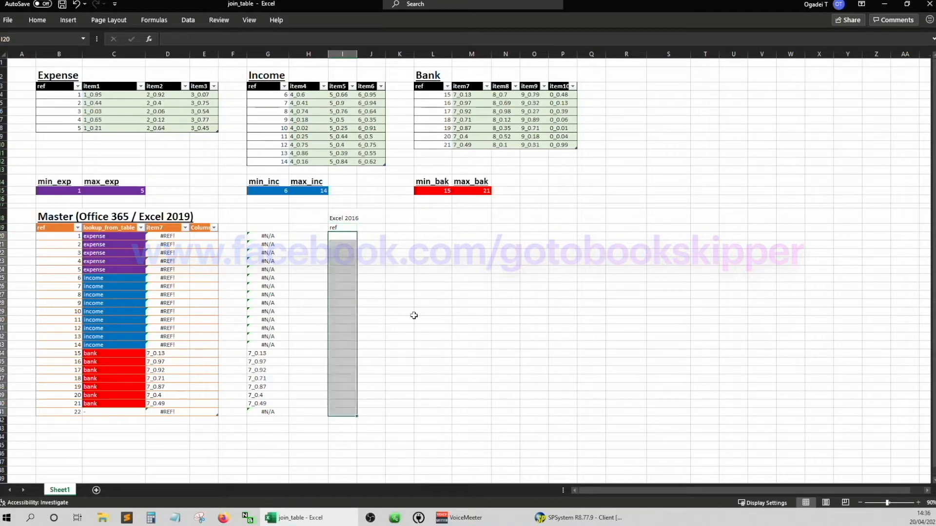
{"action": "key", "text": "ctrl+shift+Up"}
{"action": "key", "text": "shift+Right"}
{"action": "key", "text": "shift+Down"}
{"action": "key", "text": "shift+Down"}
{"action": "key", "text": "shift+Down"}
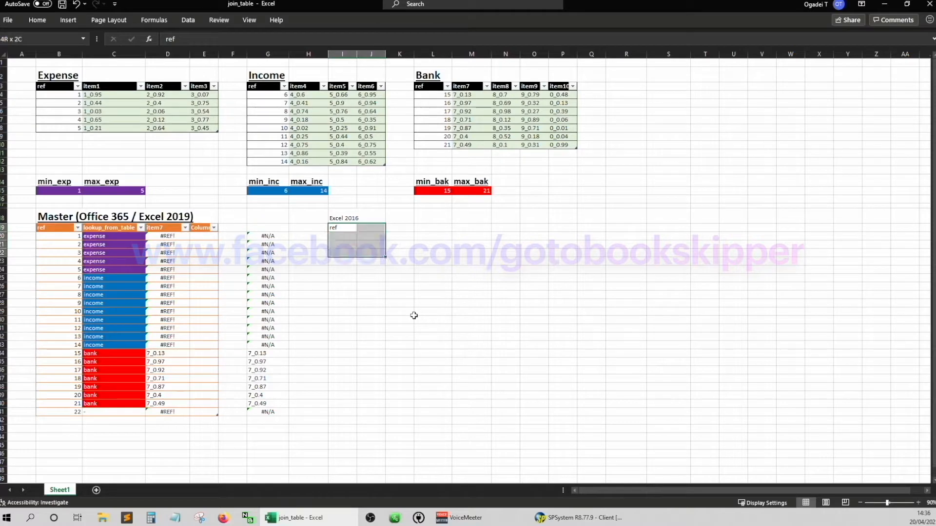
{"action": "key", "text": "shift+Down"}
{"action": "key", "text": "shift+Down"}
{"action": "key", "text": "shift+Down"}
{"action": "key", "text": "shift+Down"}
{"action": "key", "text": "shift+Down"}
{"action": "key", "text": "shift+Down"}
{"action": "key", "text": "shift+Down"}
{"action": "key", "text": "shift+Down"}
{"action": "key", "text": "shift+Down"}
{"action": "key", "text": "shift+Down"}
{"action": "key", "text": "shift+Down"}
{"action": "key", "text": "shift+Down"}
{"action": "key", "text": "shift+Down"}
{"action": "key", "text": "shift+Down"}
{"action": "key", "text": "shift+Down"}
{"action": "key", "text": "shift+Down"}
{"action": "key", "text": "shift+Down"}
{"action": "key", "text": "shift+Down"}
{"action": "key", "text": "shift+Down"}
{"action": "key", "text": "shift+Down"}
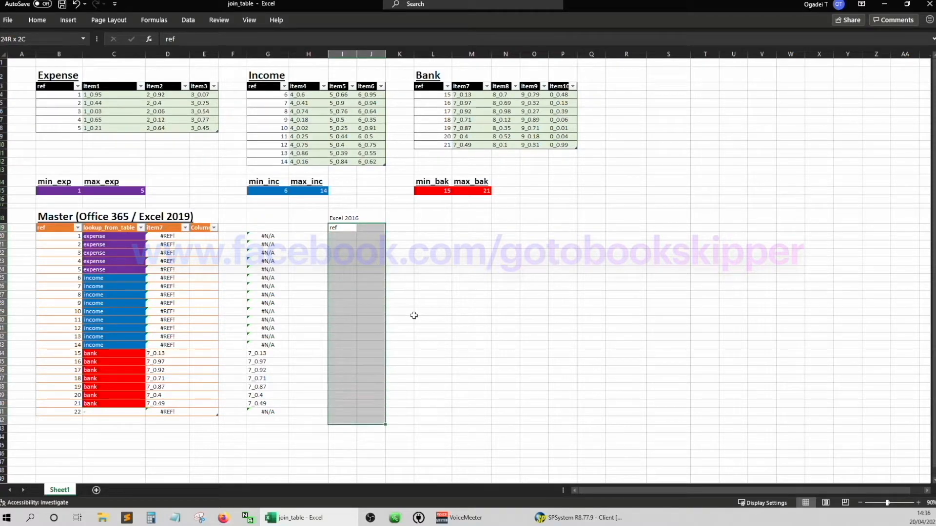
{"action": "key", "text": "ctrl+t"}
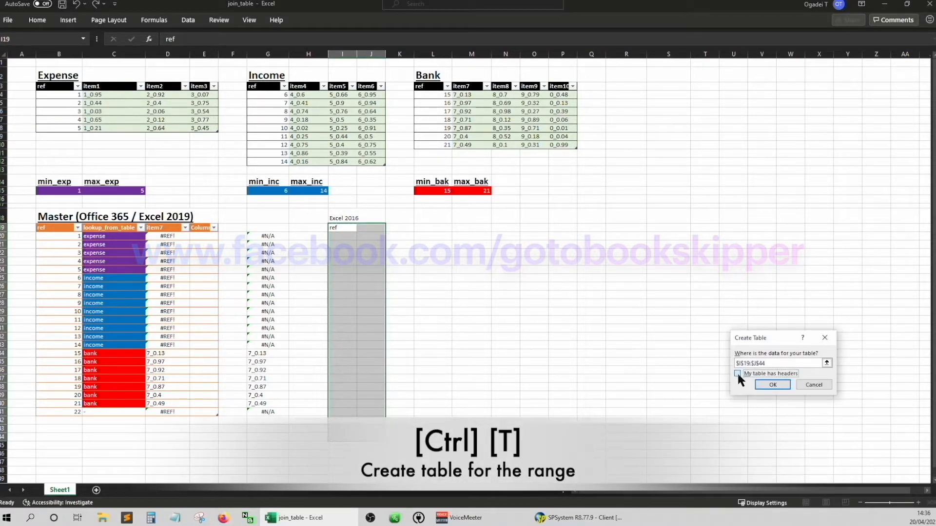
{"action": "left_click", "coordinate": [766, 383]}
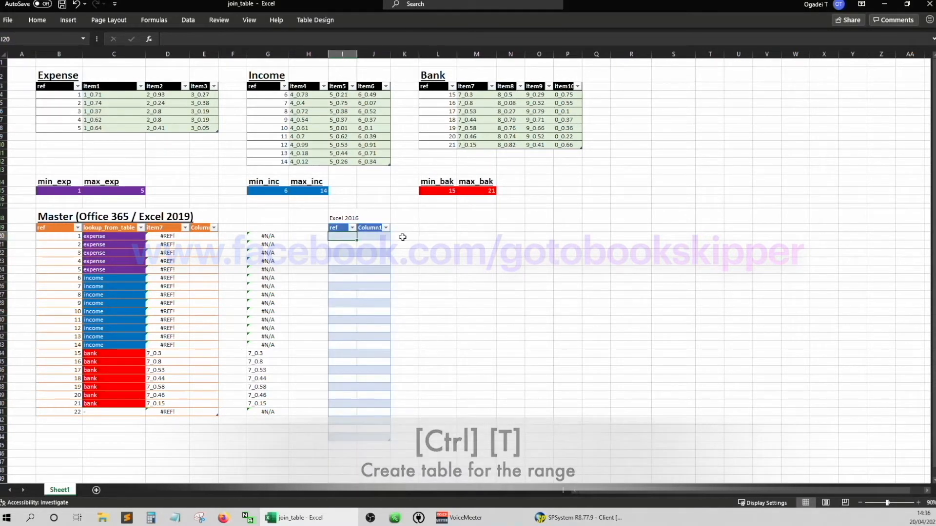
Number the Excel 2016 table's ref column with the formula =ROWS($I$20:I20)
{"action": "type", "text": "=rows("}
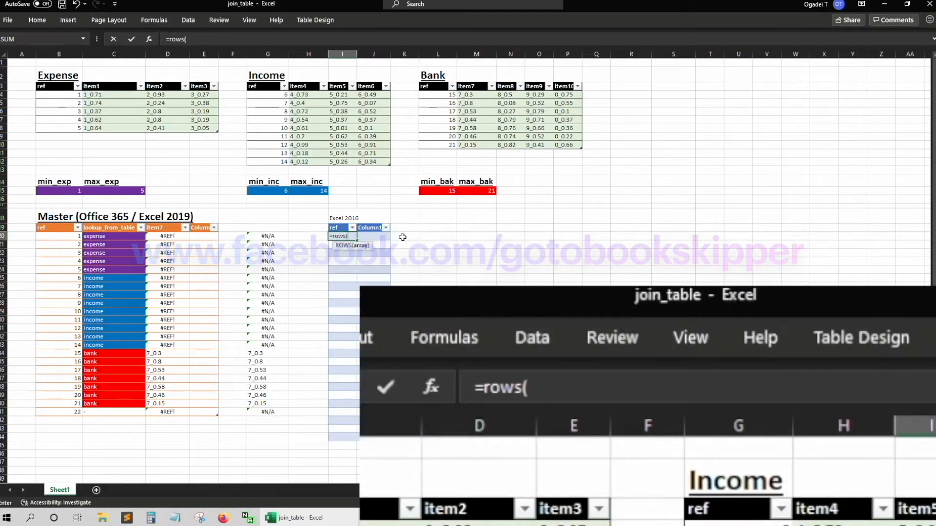
{"action": "type", "text": "i20"}
{"action": "key", "text": "F4"}
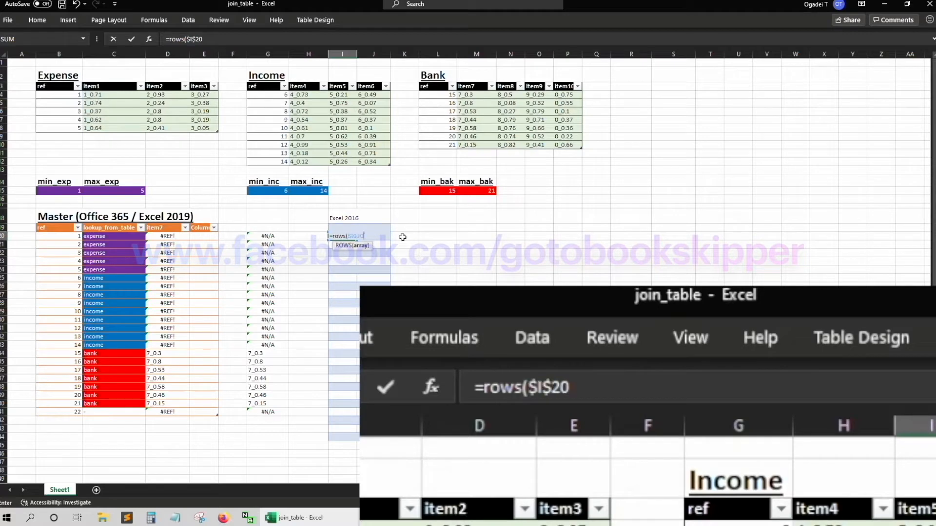
{"action": "type", "text": ":i20"}
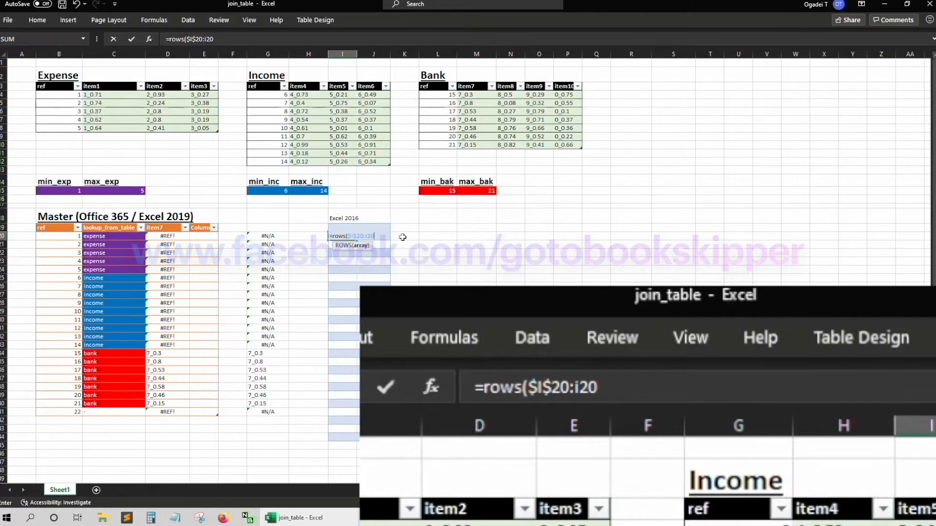
{"action": "key", "text": "Return"}
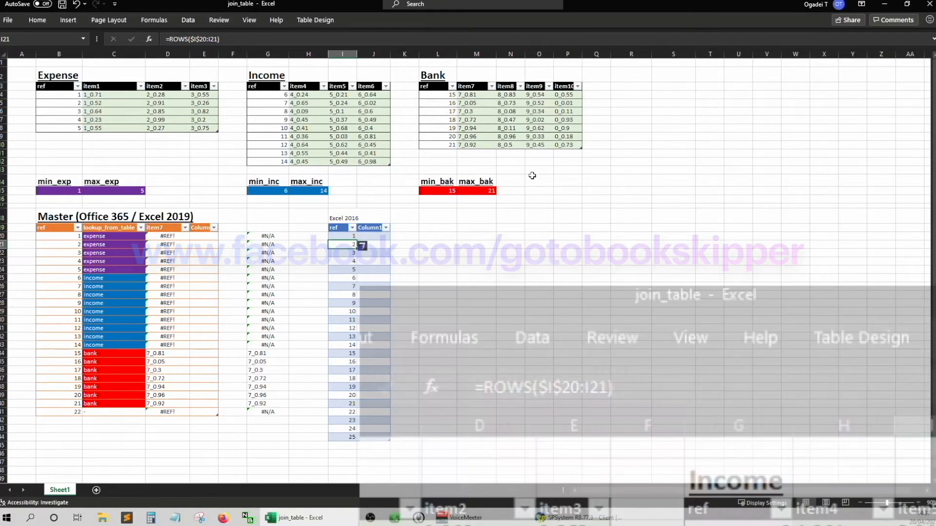
{"action": "left_click", "coordinate": [493, 193]}
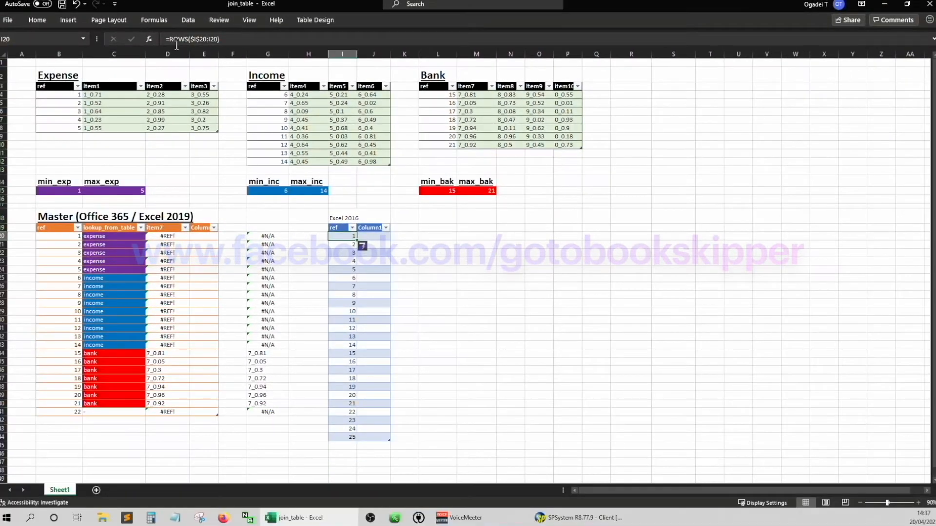
{"action": "left_click", "coordinate": [176, 43]}
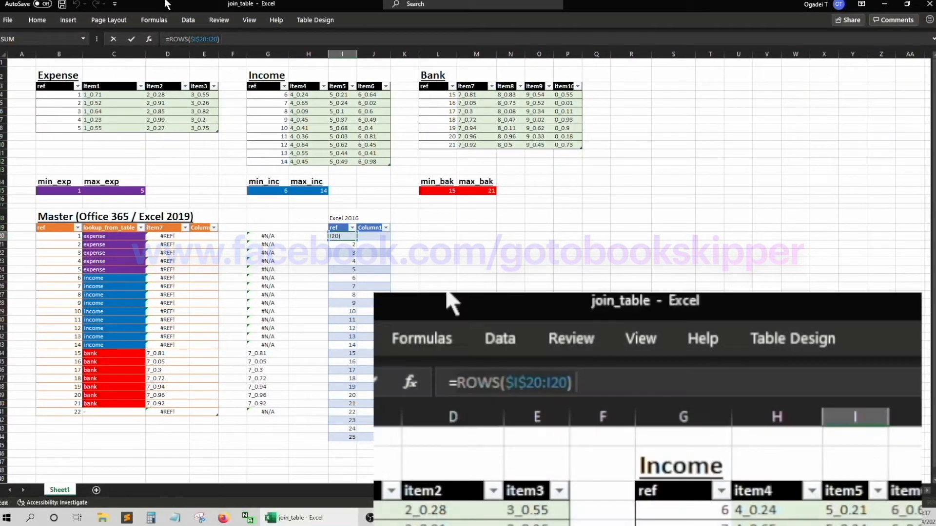
{"action": "key", "text": "BackSpace"}
{"action": "key", "text": "BackSpace"}
{"action": "key", "text": "BackSpace"}
{"action": "key", "text": "BackSpace"}
{"action": "key", "text": "BackSpace"}
{"action": "key", "text": "BackSpace"}
{"action": "key", "text": "BackSpace"}
{"action": "key", "text": "BackSpace"}
{"action": "key", "text": "BackSpace"}
{"action": "key", "text": "BackSpace"}
{"action": "key", "text": "BackSpace"}
{"action": "key", "text": "BackSpace"}
{"action": "key", "text": "BackSpace"}
{"action": "key", "text": "BackSpace"}
{"action": "key", "text": "BackSpace"}
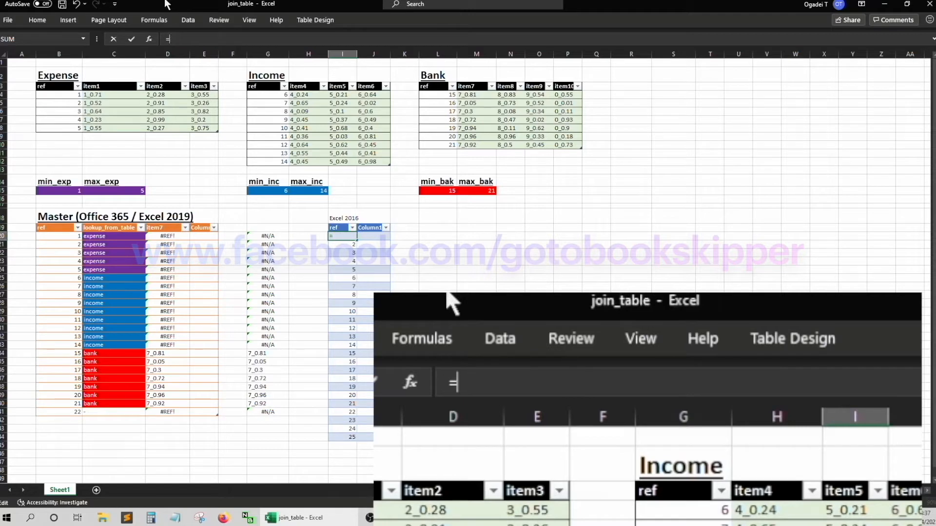
{"action": "type", "text": "i"}
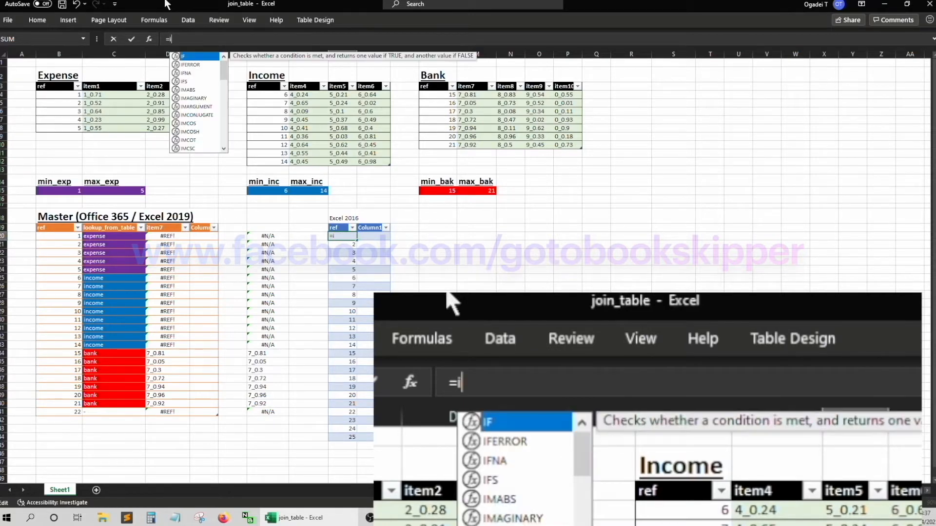
{"action": "type", "text": "f("}
{"action": "left_click", "coordinate": [388, 205]}
{"action": "key", "text": "Left"}
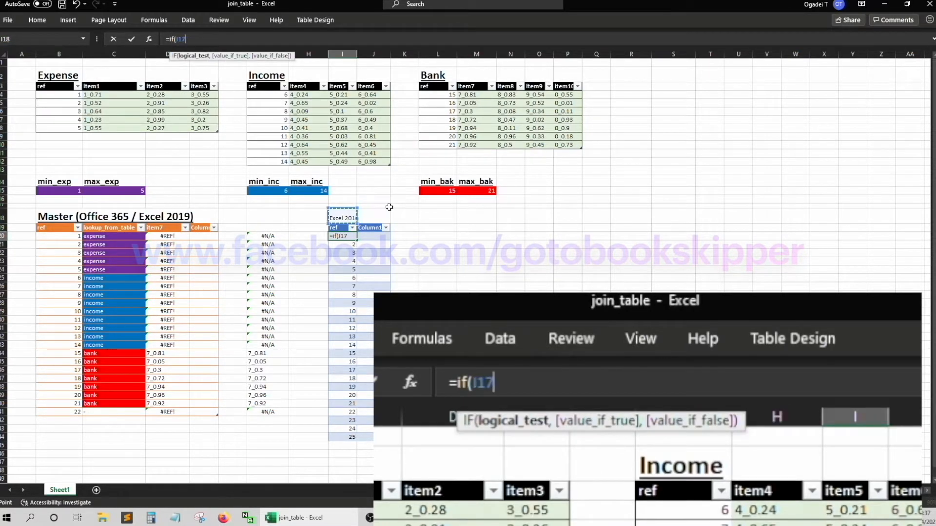
{"action": "key", "text": "Down"}
{"action": "key", "text": "Down"}
{"action": "key", "text": "Down"}
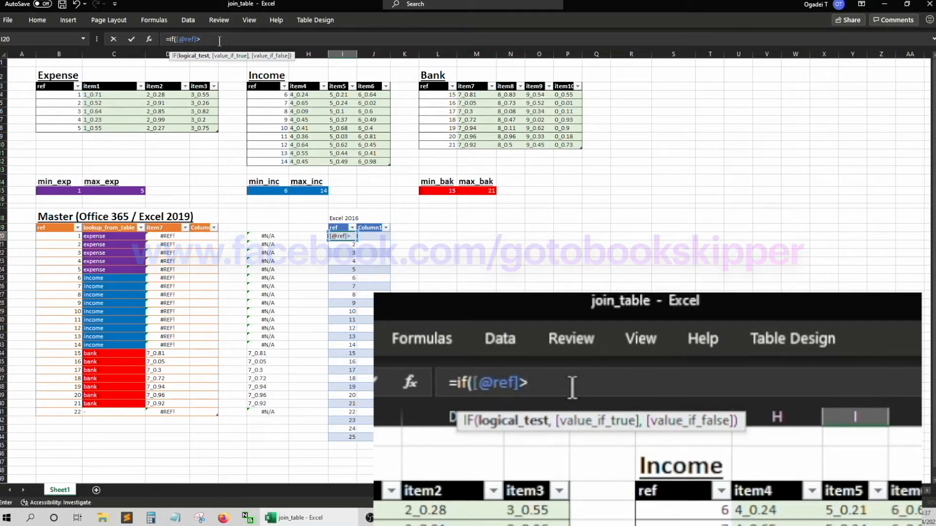
{"action": "left_click", "coordinate": [485, 191]}
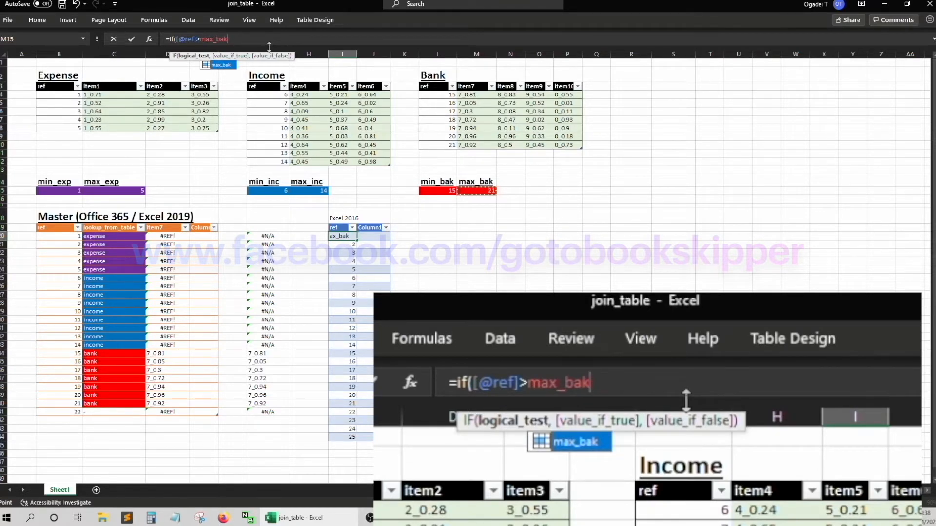
Try the absolute reference $M$15 in place of the max_bak name in the IF test, and restore the name
{"action": "key", "text": "BackSpace"}
{"action": "key", "text": "BackSpace"}
{"action": "key", "text": "BackSpace"}
{"action": "key", "text": "BackSpace"}
{"action": "key", "text": "BackSpace"}
{"action": "key", "text": "BackSpace"}
{"action": "key", "text": "BackSpace"}
{"action": "type", "text": "m15"}
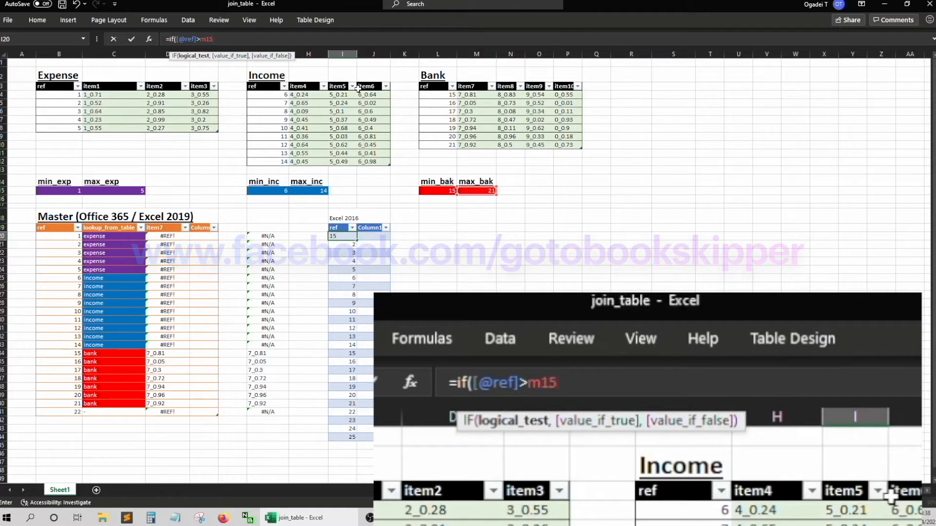
{"action": "key", "text": "F4"}
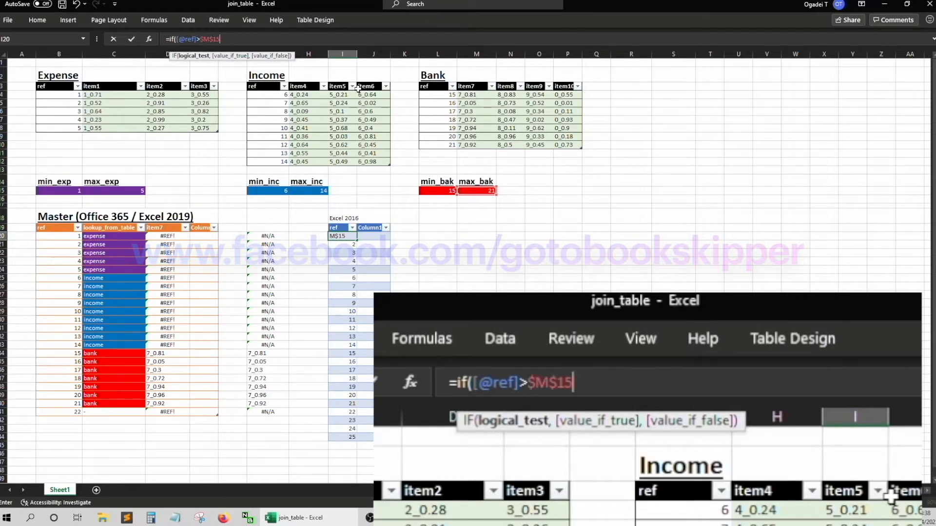
{"action": "key", "text": "BackSpace"}
{"action": "key", "text": "BackSpace"}
{"action": "key", "text": "BackSpace"}
{"action": "key", "text": "BackSpace"}
{"action": "key", "text": "BackSpace"}
{"action": "left_click", "coordinate": [510, 190]}
{"action": "key", "text": "Left"}
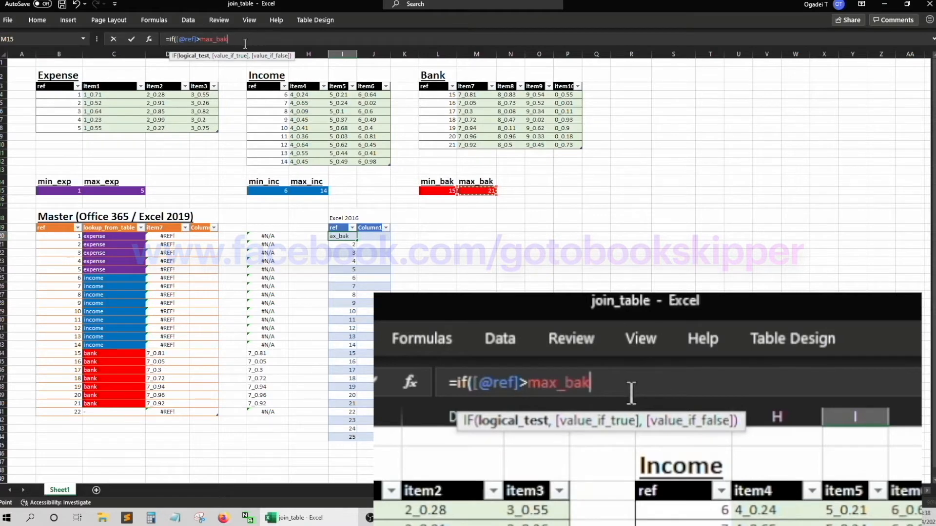
Complete the IF formula in I20 with "-" as the true value and ROWS($I$20:I20) as the false value
{"action": "type", "text": ","}
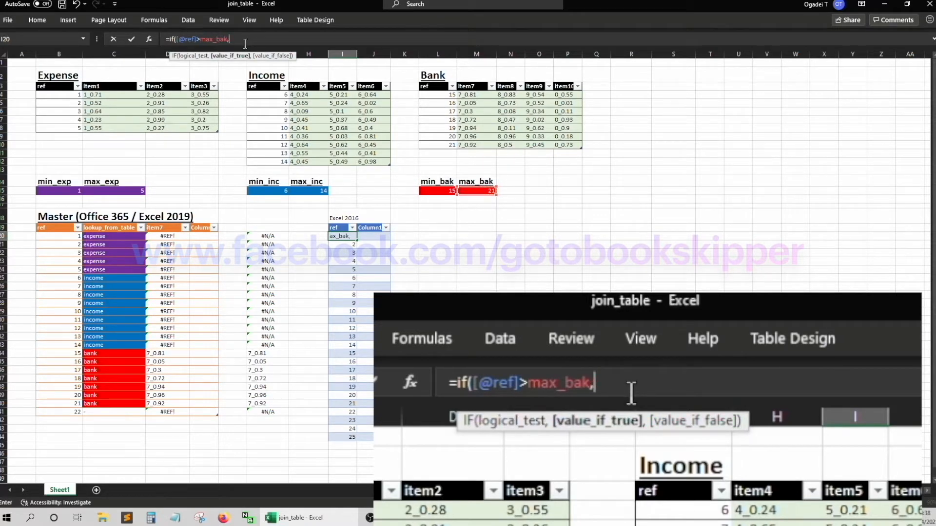
{"action": "type", "text": "\"-\","}
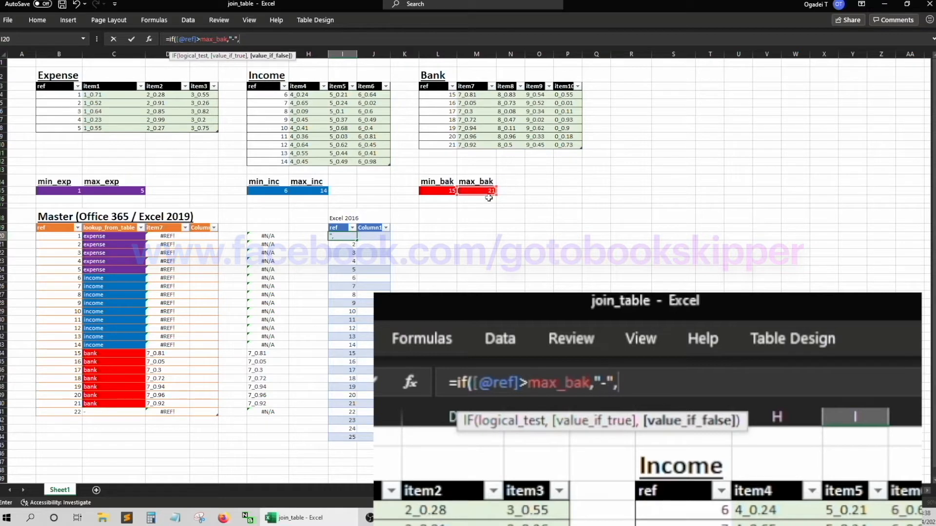
{"action": "type", "text": "ROWS($I$20:I20)"}
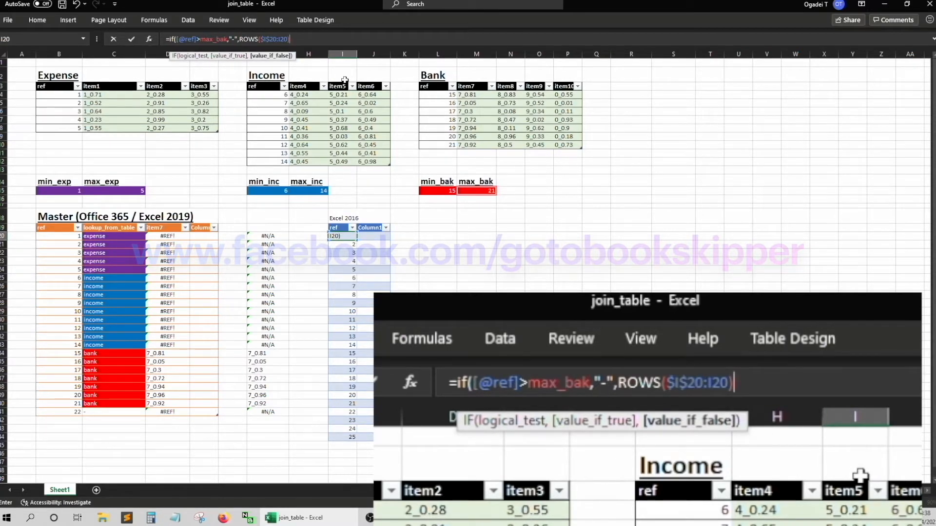
{"action": "key", "text": "Return"}
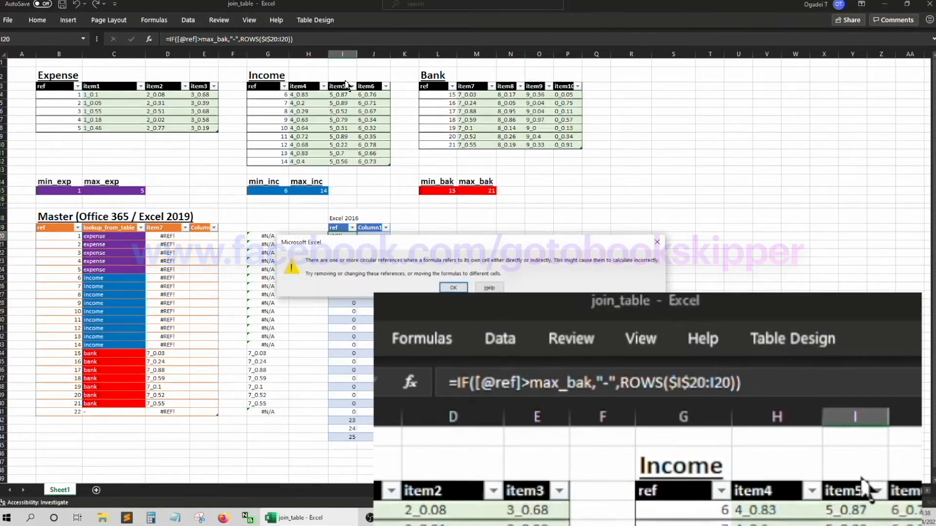
{"action": "key", "text": "Return"}
{"action": "key", "text": "Up"}
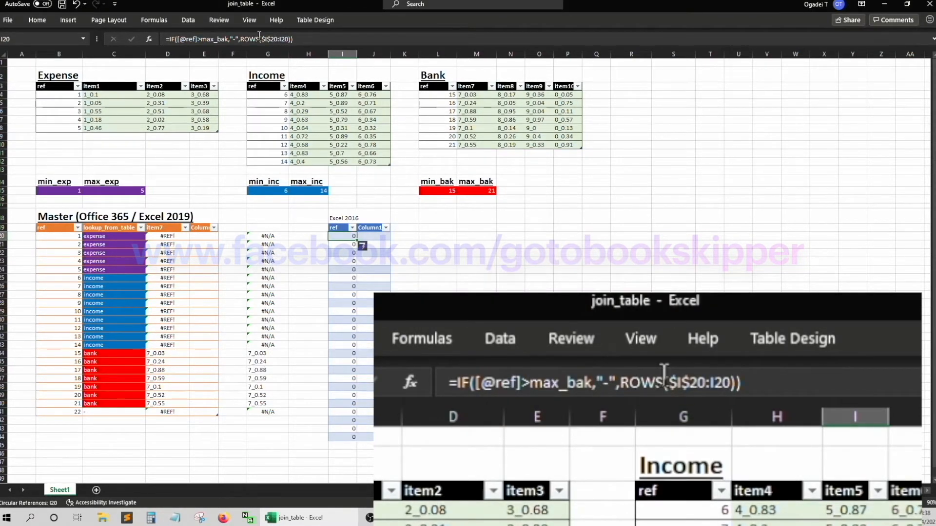
Put the false value ROWS($I$20:I20) on its own line in the I20 formula, with the IF's closing bracket on the line below
{"action": "left_click", "coordinate": [239, 39]}
{"action": "key", "text": "alt+Return"}
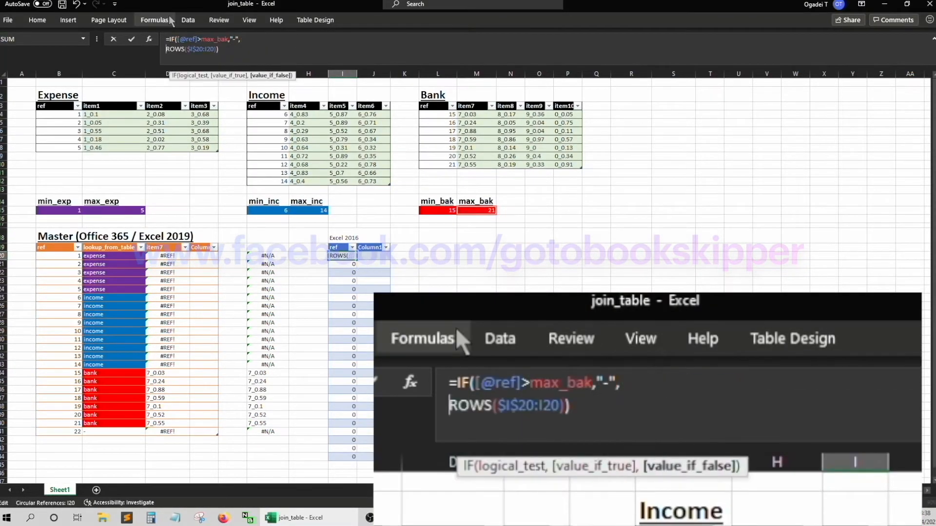
{"action": "key", "text": "shift+End"}
{"action": "key", "text": "Delete"}
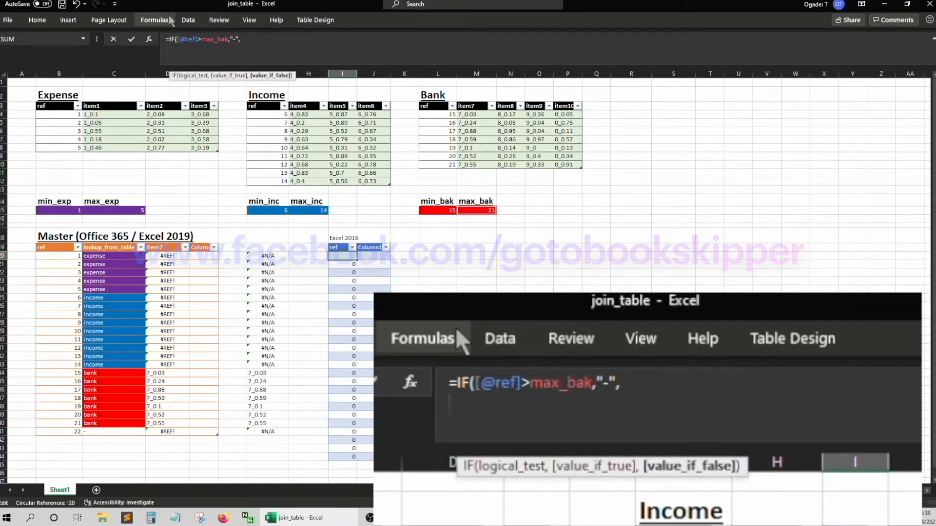
{"action": "type", "text": "rows"}
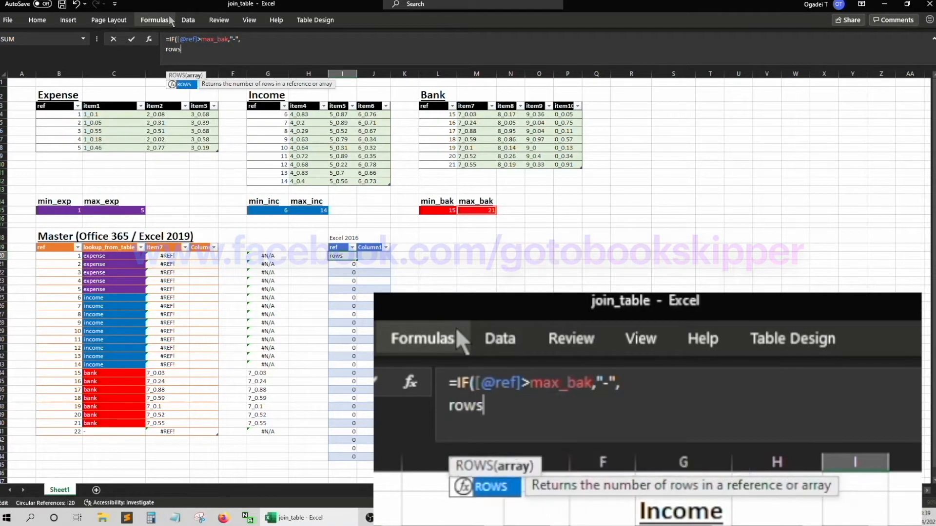
{"action": "type", "text": "($I$20"}
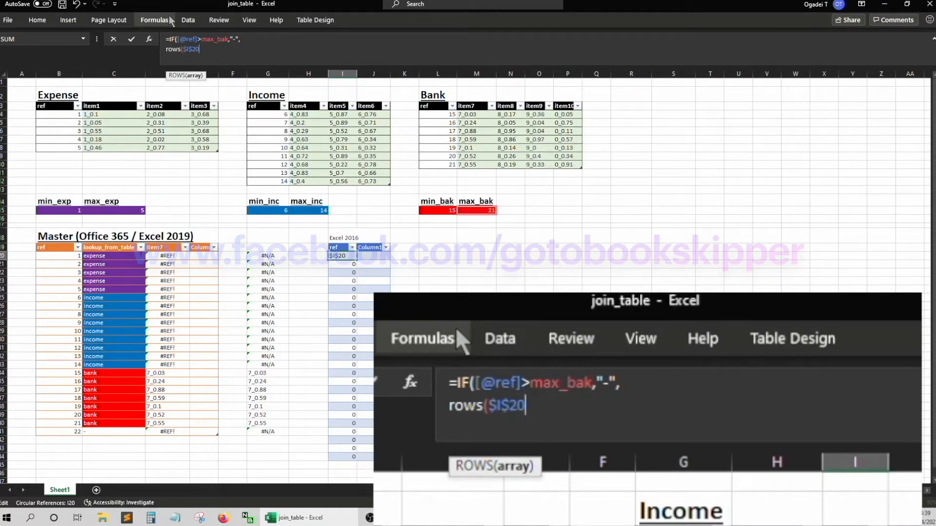
{"action": "type", "text": ":i"}
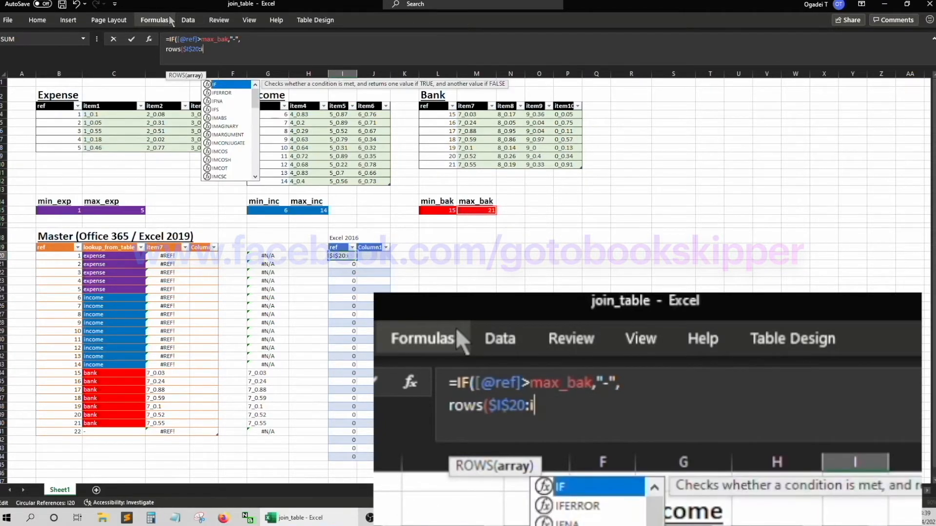
{"action": "type", "text": "20)"}
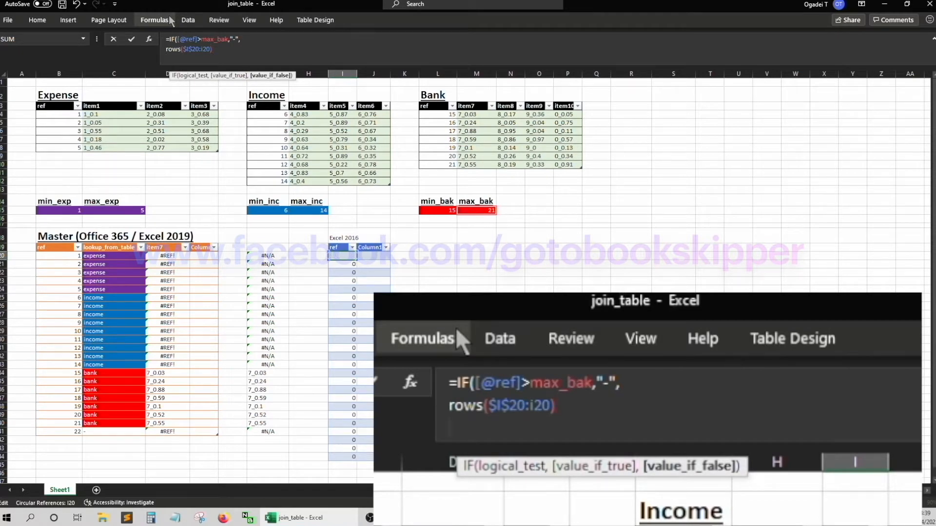
{"action": "type", "text": ")"}
{"action": "key", "text": "Return"}
{"action": "key", "text": "Up"}
{"action": "left_click", "coordinate": [180, 39]}
{"action": "key", "text": "Left"}
{"action": "key", "text": "Left"}
{"action": "key", "text": "Left"}
{"action": "key", "text": "Left"}
{"action": "key", "text": "Left"}
{"action": "key", "text": "Delete"}
{"action": "key", "text": "Delete"}
{"action": "key", "text": "Delete"}
{"action": "key", "text": "Delete"}
{"action": "key", "text": "Delete"}
{"action": "key", "text": "Delete"}
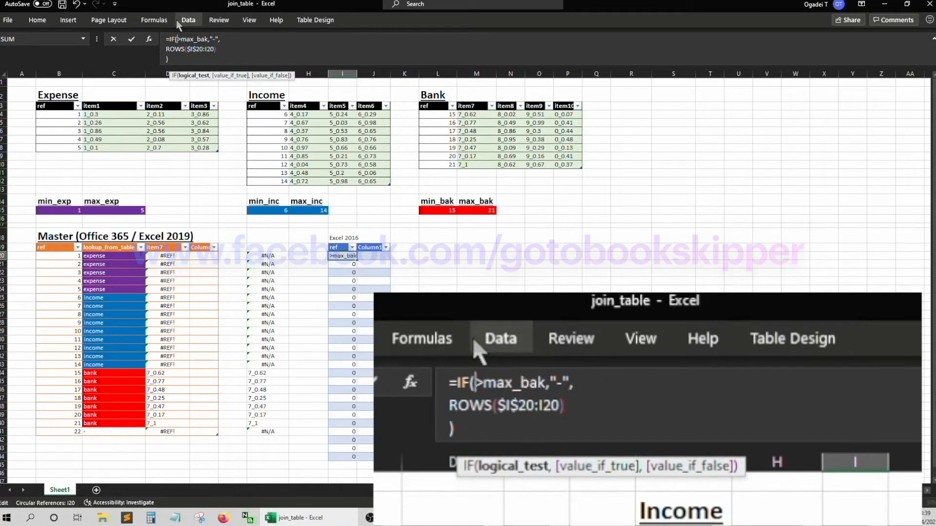
{"action": "type", "text": "$I$20"}
Replace $I$20 in the IF test with a copy of ROWS($I$20:I20) from the false value, and commit the I20 formula
{"action": "left_click", "coordinate": [198, 49]}
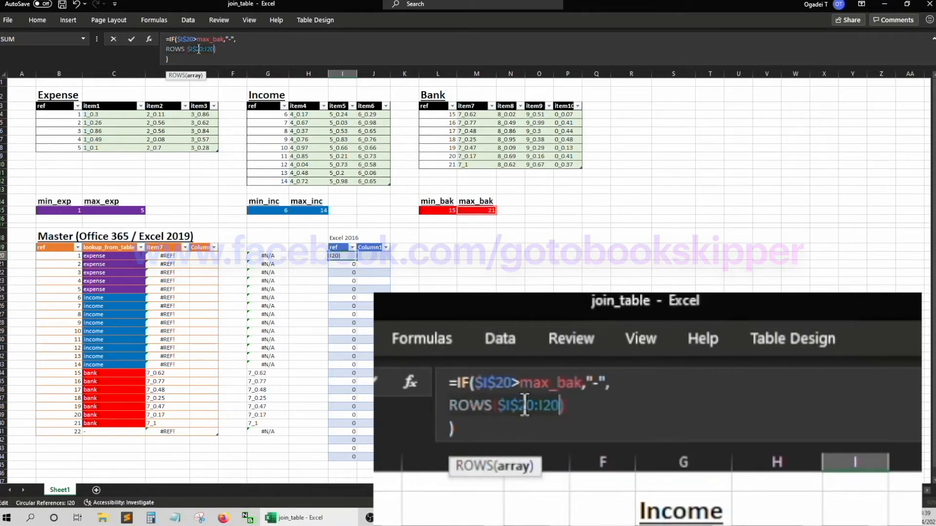
{"action": "type", "text": ")"}
{"action": "key", "text": "ctrl+c"}
{"action": "key", "text": "Up"}
{"action": "key", "text": "Left"}
{"action": "key", "text": "Left"}
{"action": "key", "text": "Left"}
{"action": "key", "text": "Left"}
{"action": "key", "text": "Left"}
{"action": "key", "text": "Left"}
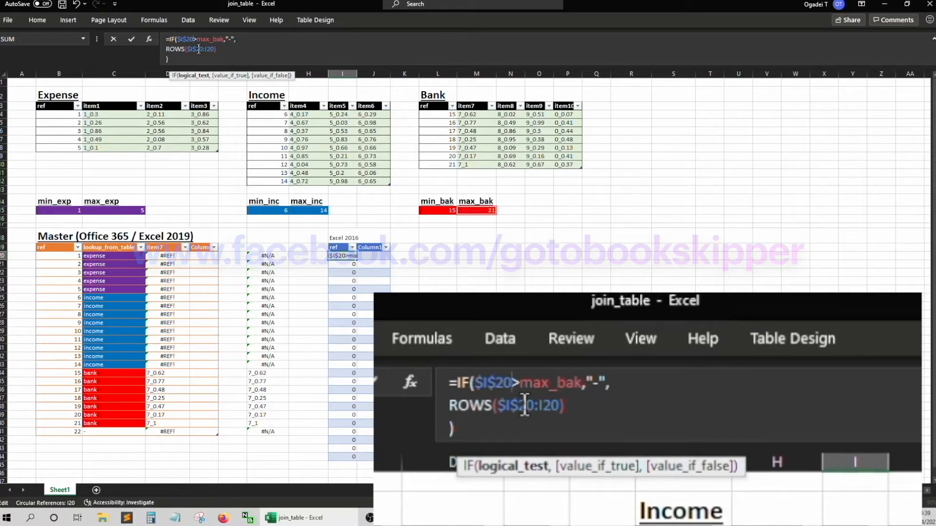
{"action": "key", "text": "shift+Left"}
{"action": "key", "text": "shift+Left"}
{"action": "key", "text": "shift+Left"}
{"action": "key", "text": "shift+Left"}
{"action": "key", "text": "shift+Left"}
{"action": "key", "text": "ctrl+v"}
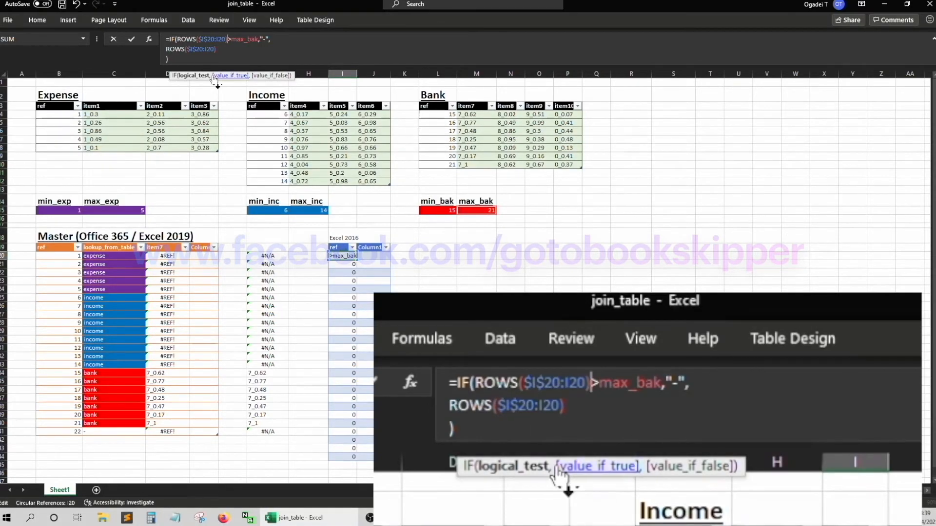
{"action": "key", "text": "Return"}
Check the last rows of the ref column in the Excel 2016 table, around row 41
{"action": "left_click", "coordinate": [342, 431]}
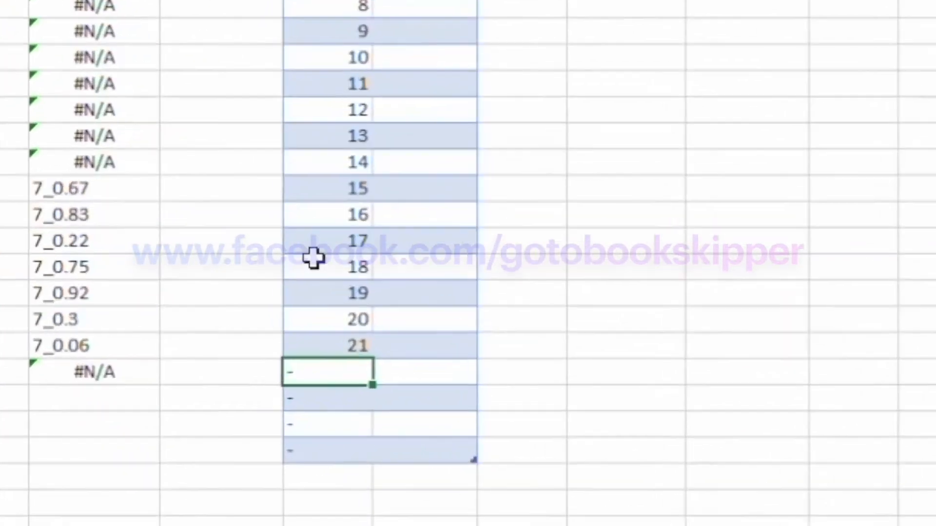
{"action": "key", "text": "Up"}
{"action": "key", "text": "Up"}
{"action": "key", "text": "Up"}
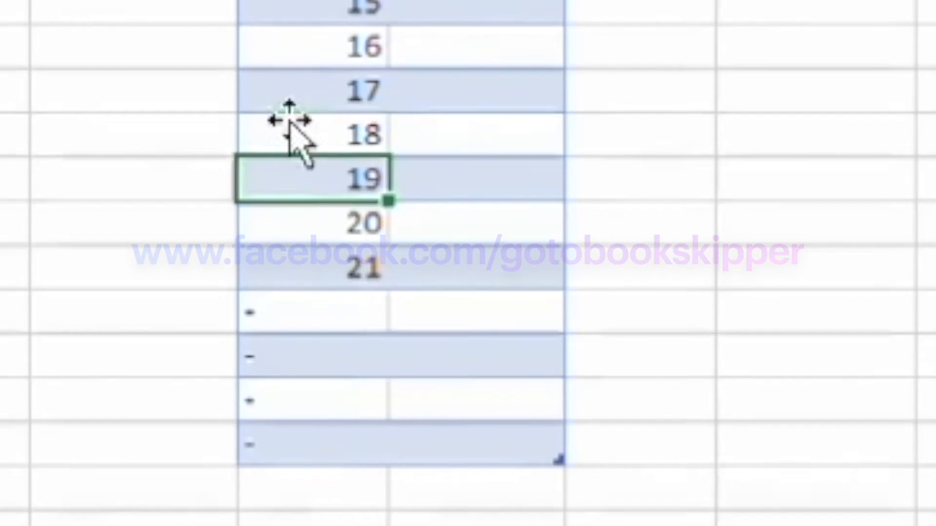
{"action": "key", "text": "Down"}
{"action": "key", "text": "Down"}
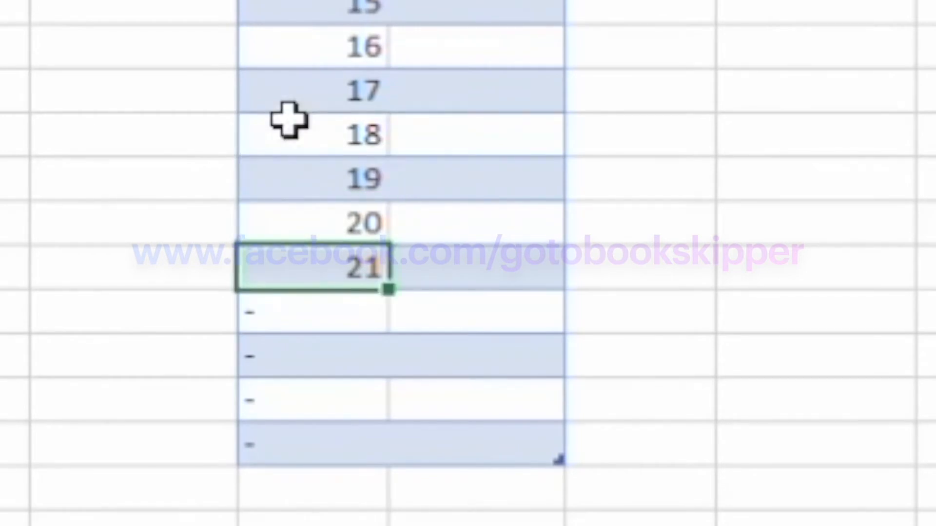
{"action": "key", "text": "Down"}
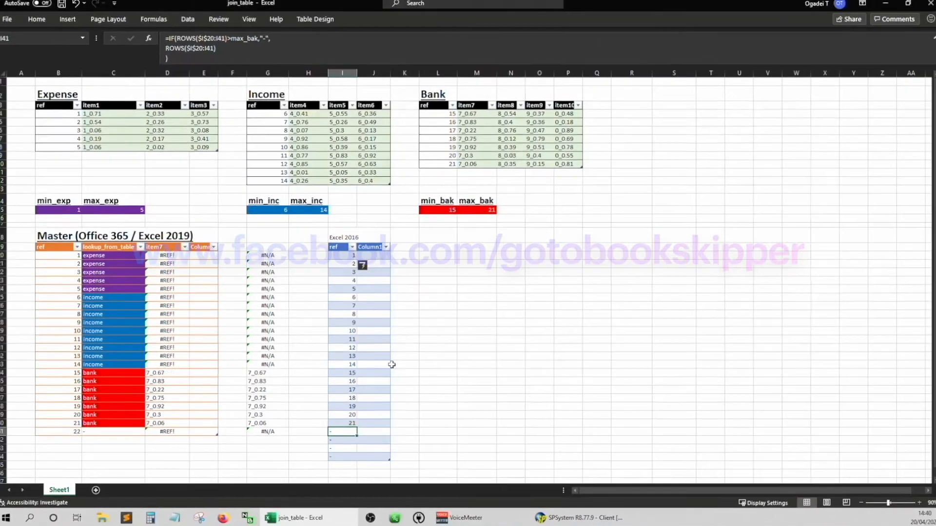
Start an IFS formula in J20 of the Excel 2016 table with a nested AND function as its first test
{"action": "left_click", "coordinate": [376, 255]}
{"action": "type", "text": "=ifs"}
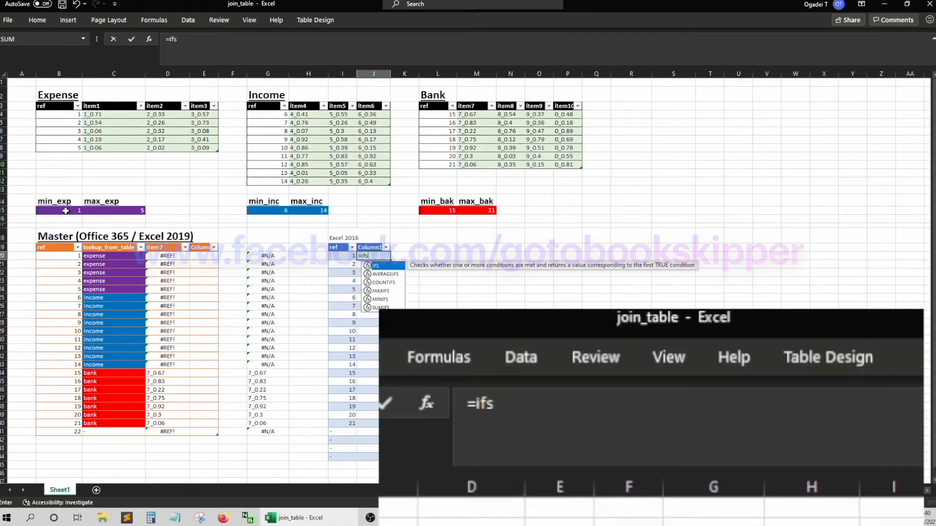
{"action": "type", "text": "("}
{"action": "key", "text": "Left"}
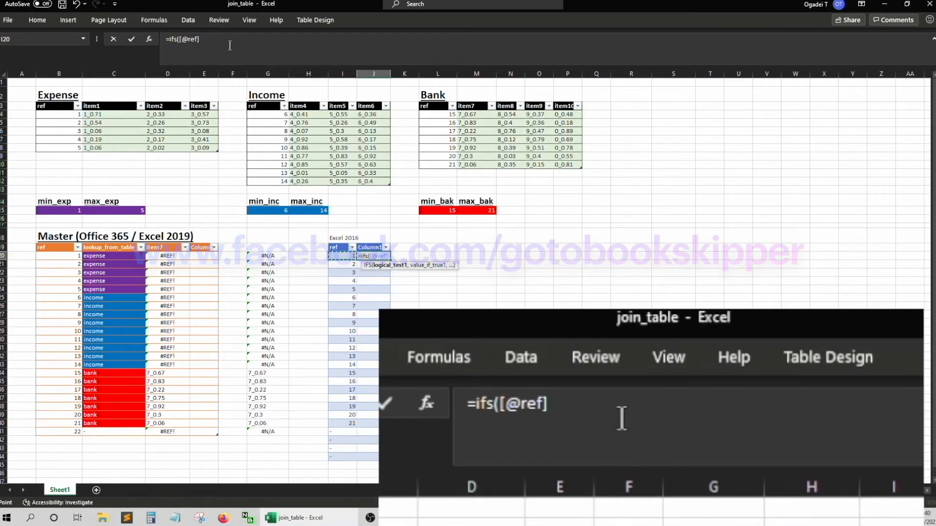
{"action": "left_click", "coordinate": [230, 44]}
{"action": "key", "text": "BackSpace"}
{"action": "key", "text": "BackSpace"}
{"action": "key", "text": "BackSpace"}
{"action": "key", "text": "BackSpace"}
{"action": "key", "text": "BackSpace"}
{"action": "key", "text": "BackSpace"}
{"action": "type", "text": "and("}
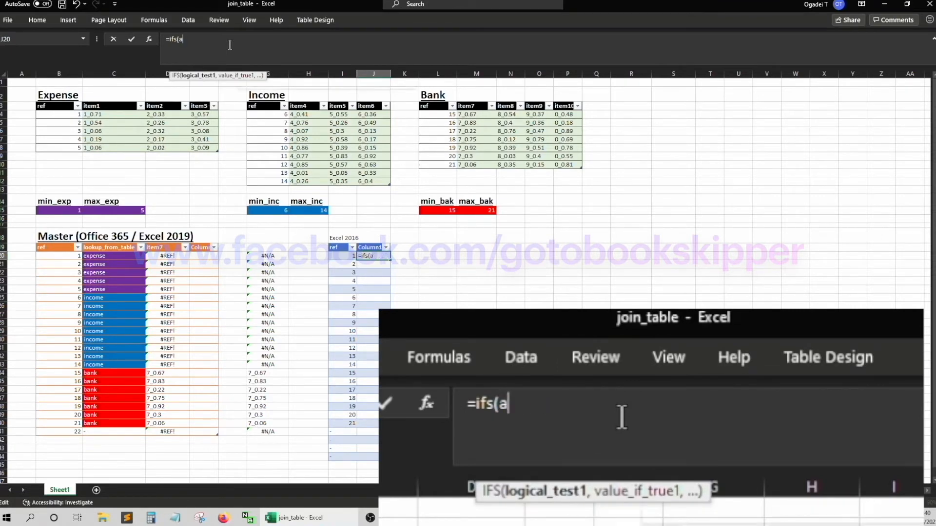
{"action": "left_click", "coordinate": [346, 258]}
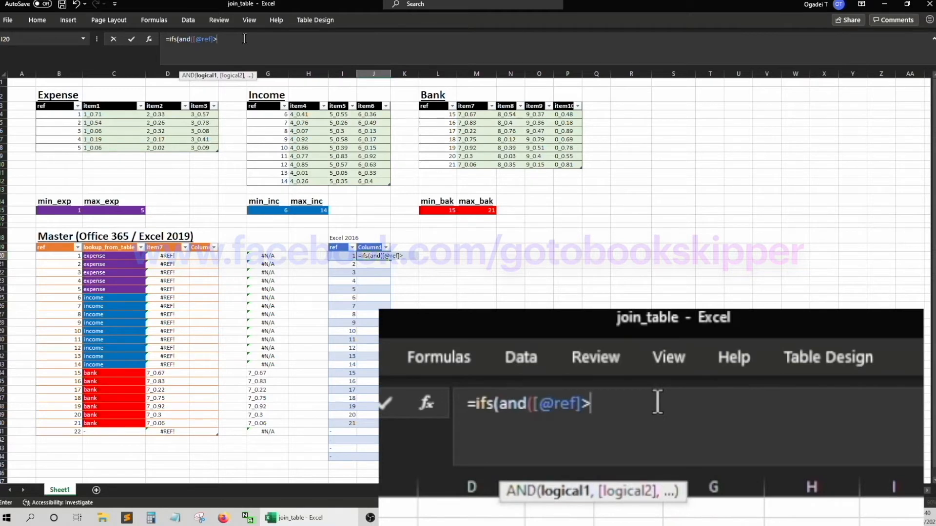
{"action": "type", "text": ">="}
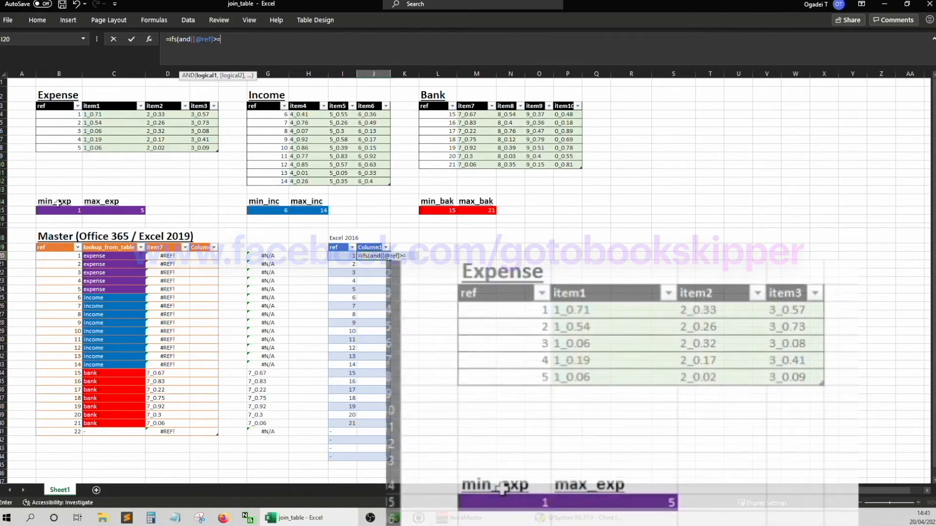
{"action": "left_click", "coordinate": [61, 210]}
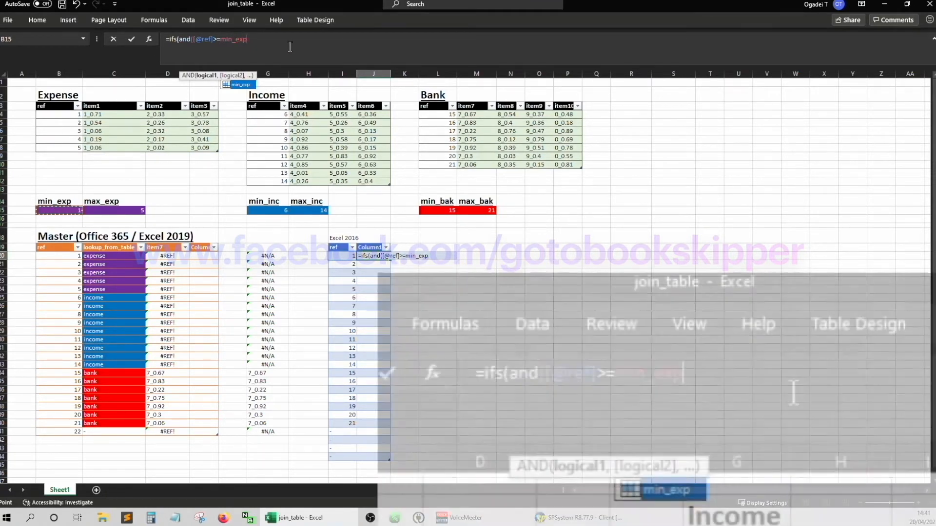
{"action": "type", "text": ",[@ref]<=max_exp"}
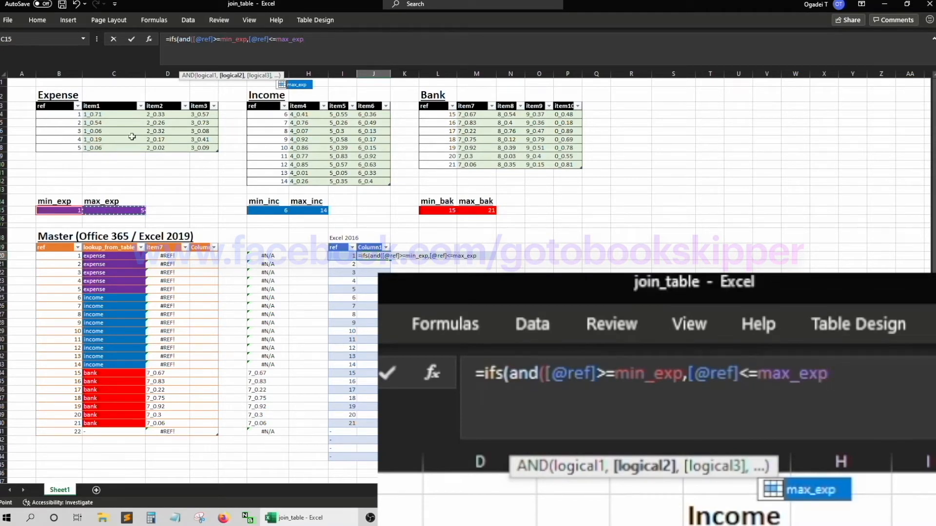
{"action": "type", "text": ")"}
{"action": "key", "text": "Return"}
{"action": "key", "text": "Return"}
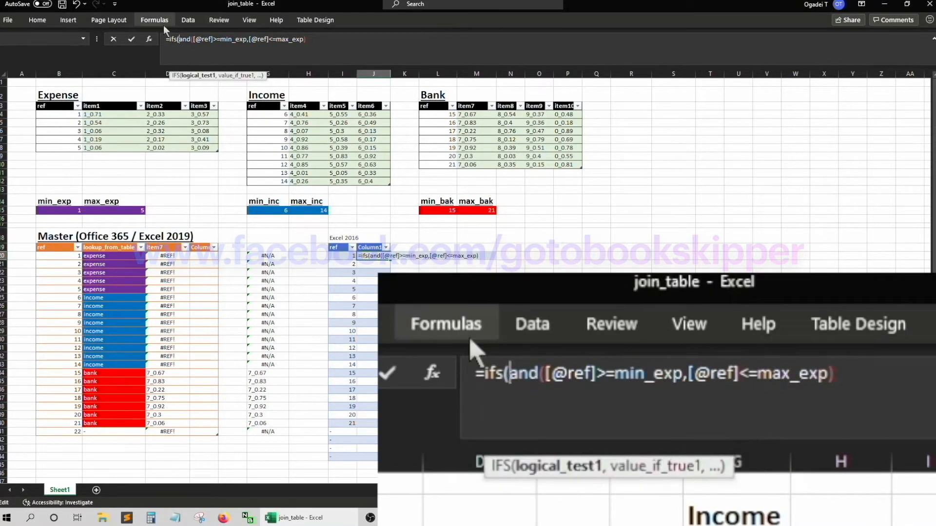
{"action": "key", "text": "End"}
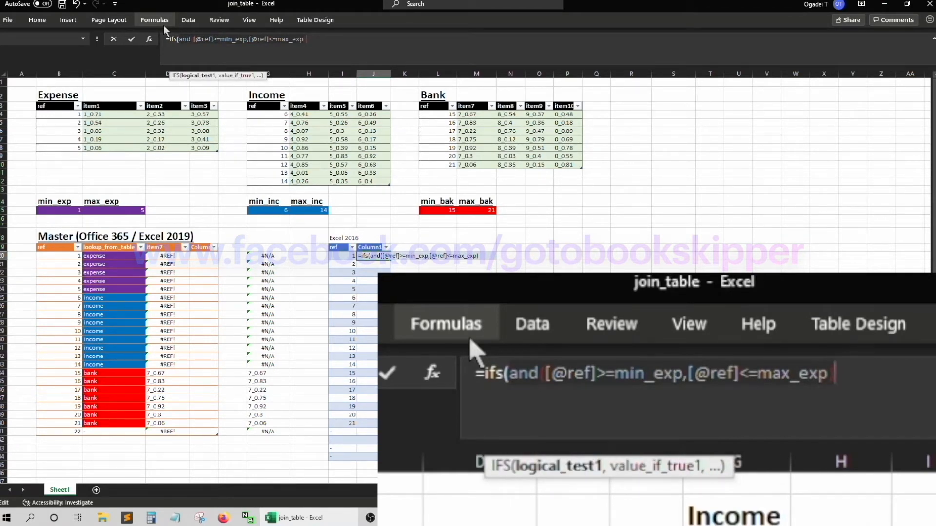
Return "expense" when the first AND test is true, and commit the J20 IFS formula
{"action": "type", "text": ")),"}
{"action": "type", "text": "\"expens"}
{"action": "type", "text": "e\""}
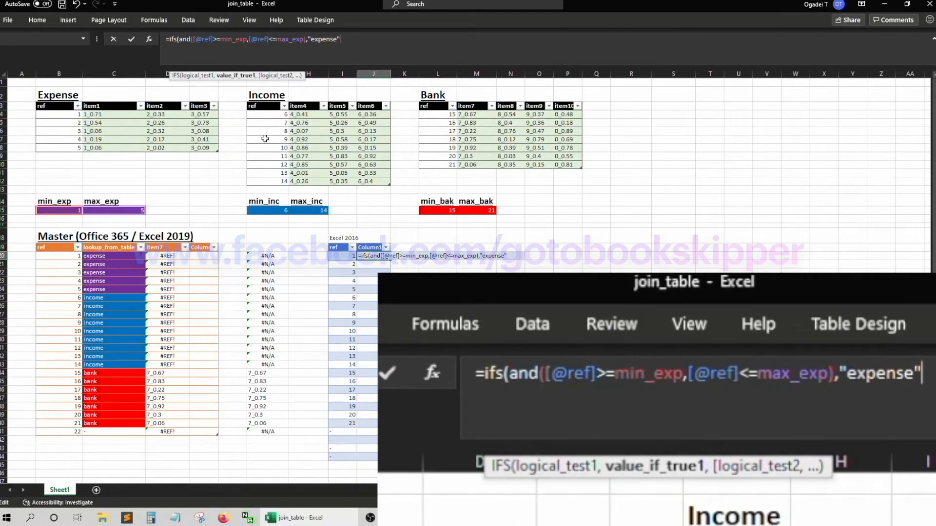
{"action": "type", "text": ")"}
{"action": "key", "text": "Return"}
Review the workbook's defined names and table names in the Name Manager, including the expense table, and close it
{"action": "key", "text": "Up"}
{"action": "key", "text": "Up"}
{"action": "key", "text": "Right"}
{"action": "key", "text": "Right"}
{"action": "key", "text": "ctrl+F3"}
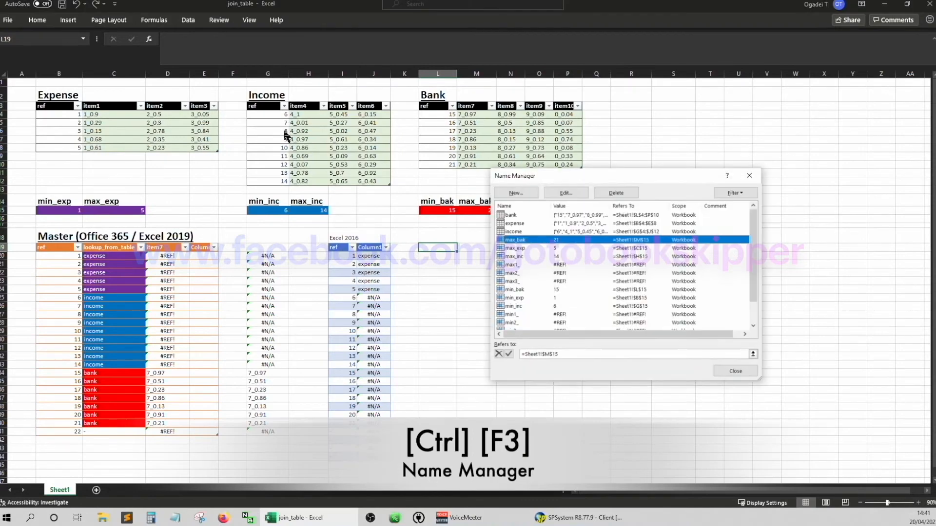
{"action": "scroll", "coordinate": [756, 263], "scroll_direction": "down", "scroll_amount": 1}
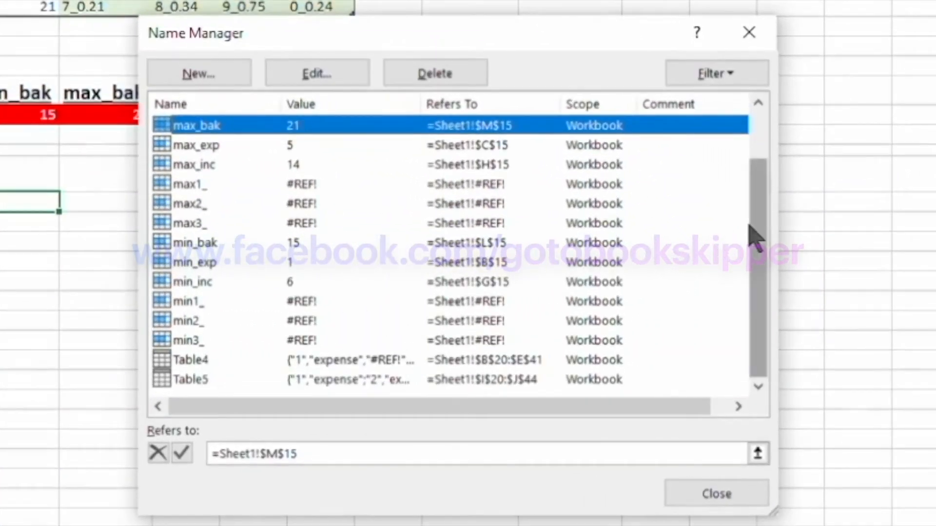
{"action": "scroll", "coordinate": [755, 205], "scroll_direction": "up", "scroll_amount": 1}
{"action": "left_click", "coordinate": [207, 149]}
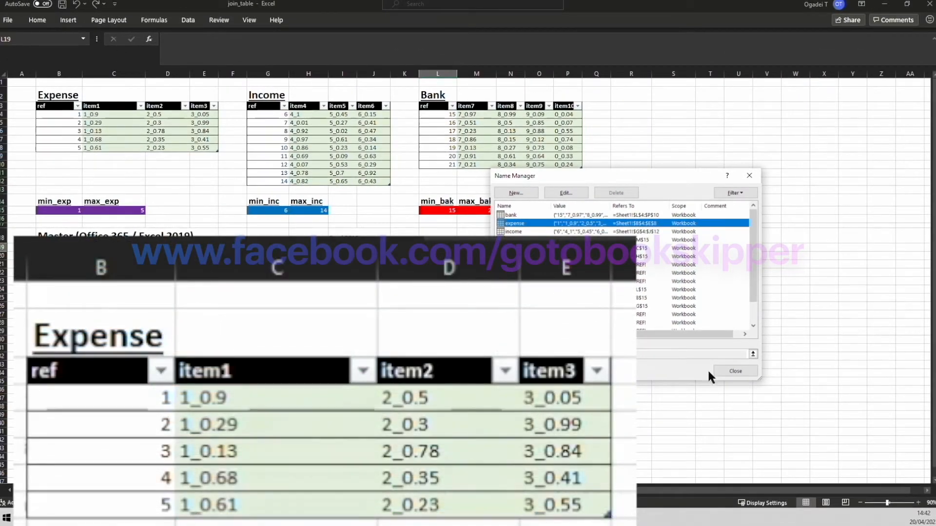
{"action": "left_click", "coordinate": [731, 371]}
Reopen the J20 IFS formula and add a copy of the AND test with its "expense" result on a second line
{"action": "left_click", "coordinate": [371, 256]}
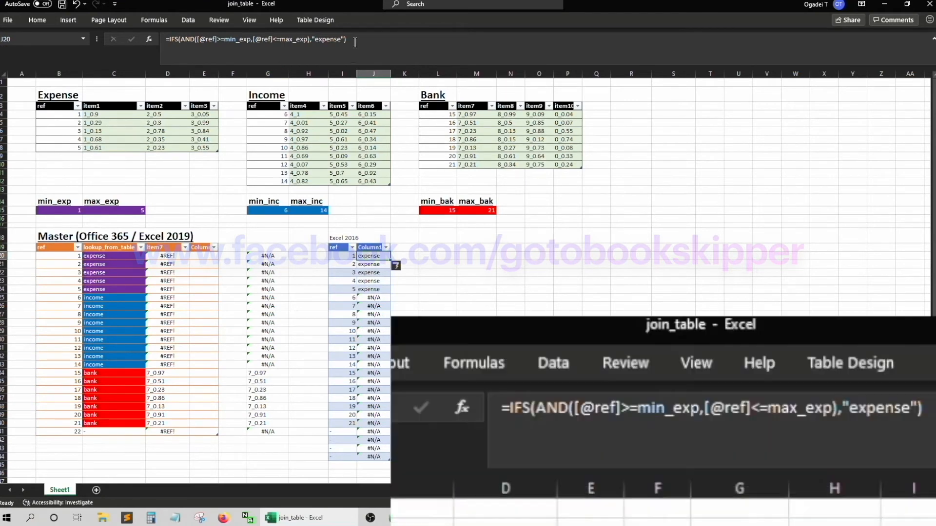
{"action": "left_click", "coordinate": [357, 37]}
{"action": "key", "text": "BackSpace"}
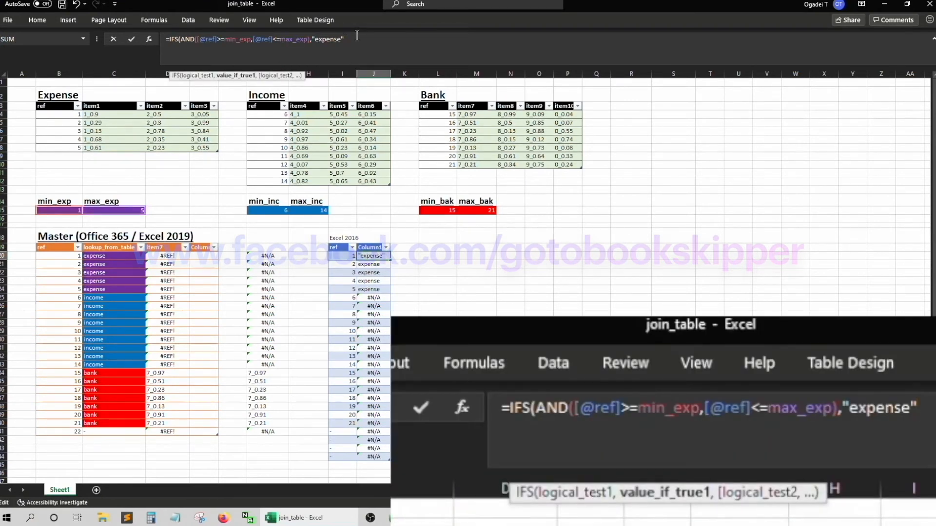
{"action": "type", "text": ","}
{"action": "key", "text": "alt+Return"}
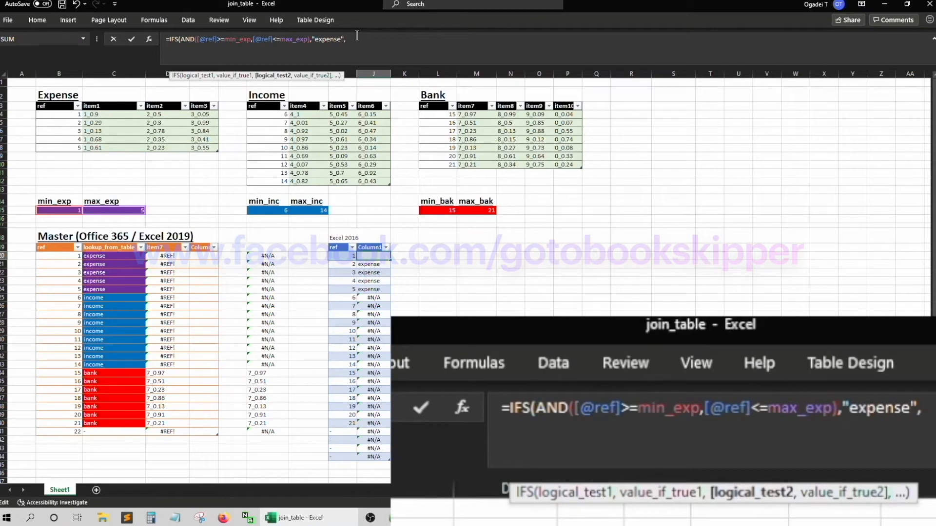
{"action": "left_click", "coordinate": [184, 39]}
{"action": "key", "text": "shift+End"}
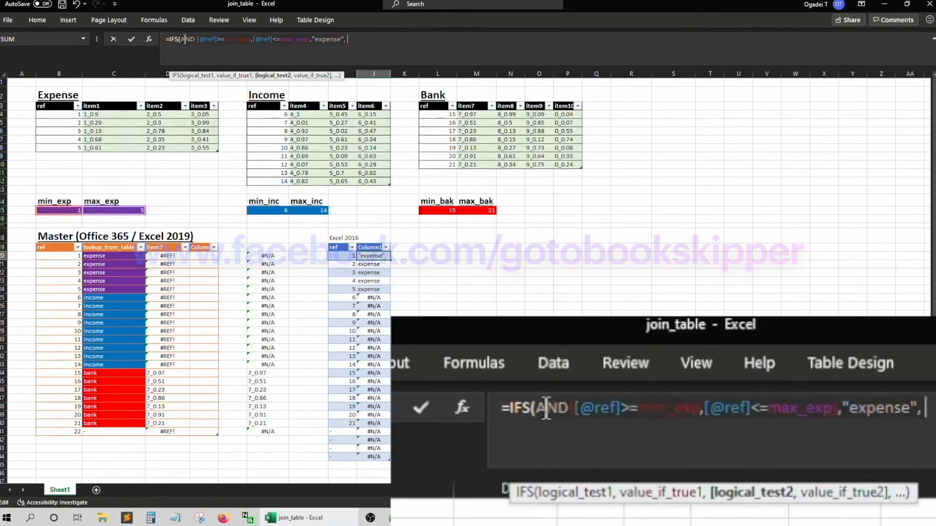
{"action": "key", "text": "Down"}
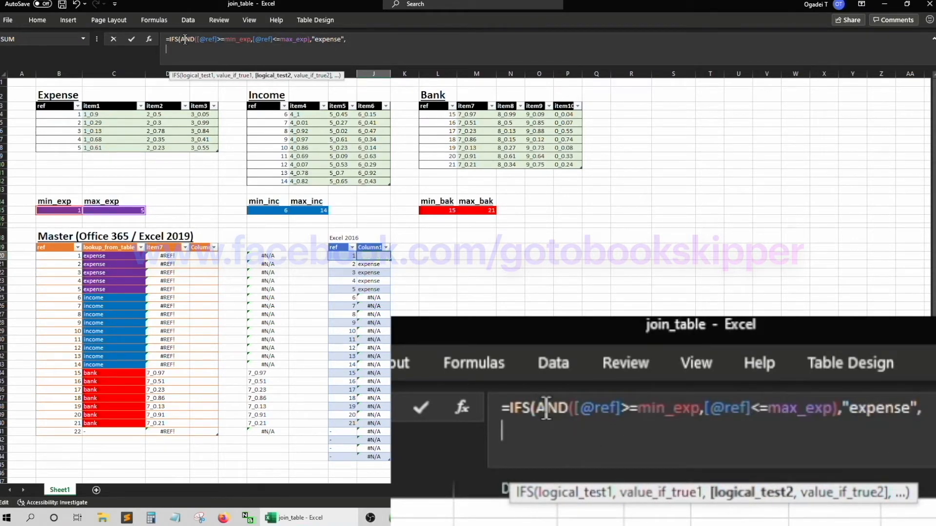
{"action": "key", "text": "ctrl+v"}
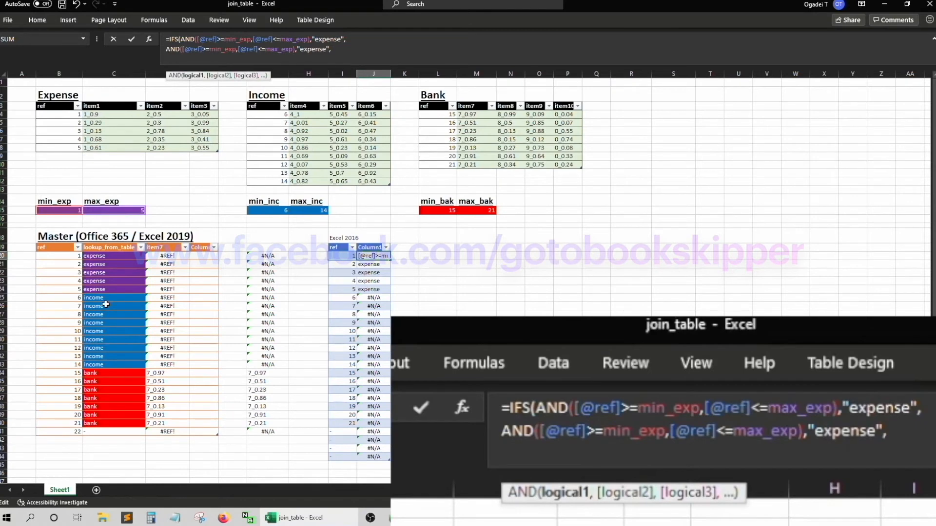
Change the lower limit in the second AND test of the J20 formula to min_inc
{"action": "left_click", "coordinate": [235, 50]}
{"action": "key", "text": "BackSpace"}
{"action": "key", "text": "BackSpace"}
{"action": "key", "text": "BackSpace"}
{"action": "type", "text": "inc"}
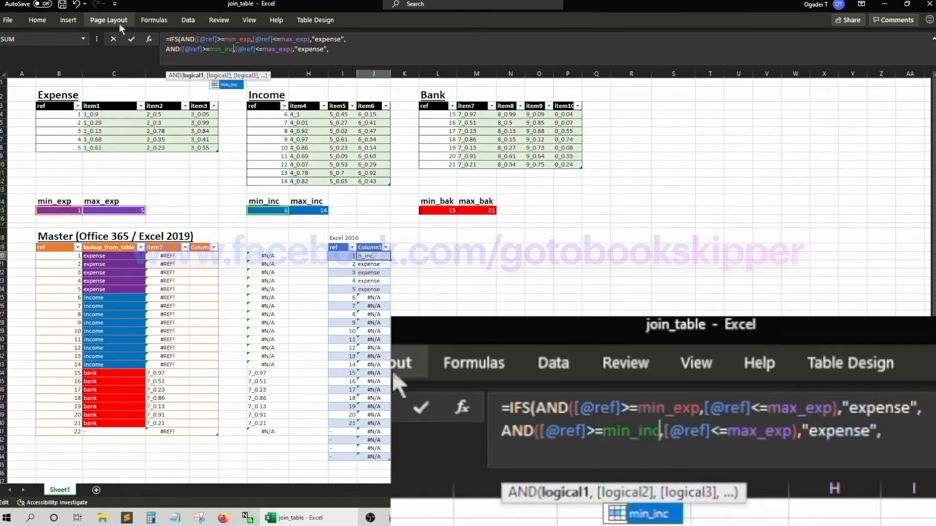
{"action": "type", "text": ","}
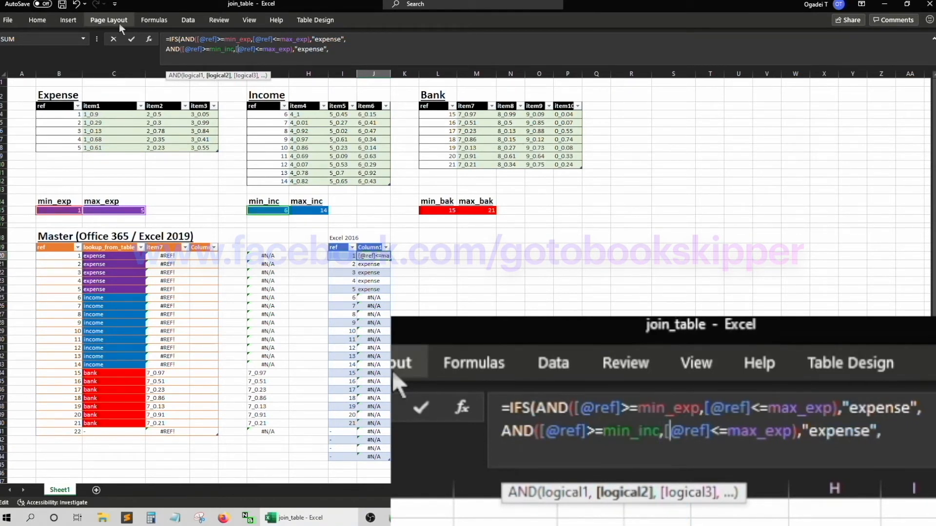
Change the upper limit in the second AND test of the J20 formula to max_inc
{"action": "key", "text": "Right"}
{"action": "key", "text": "Right"}
{"action": "key", "text": "Right"}
{"action": "key", "text": "Right"}
{"action": "key", "text": "Right"}
{"action": "key", "text": "Right"}
{"action": "key", "text": "Right"}
{"action": "key", "text": "Right"}
{"action": "key", "text": "Right"}
{"action": "key", "text": "Right"}
{"action": "key", "text": "Right"}
{"action": "key", "text": "BackSpace"}
{"action": "key", "text": "BackSpace"}
{"action": "key", "text": "BackSpace"}
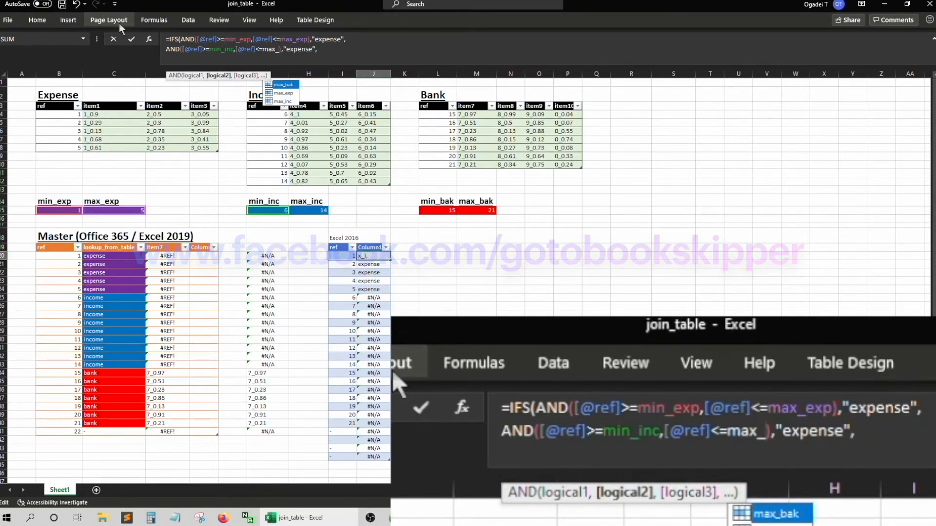
{"action": "type", "text": "inc"}
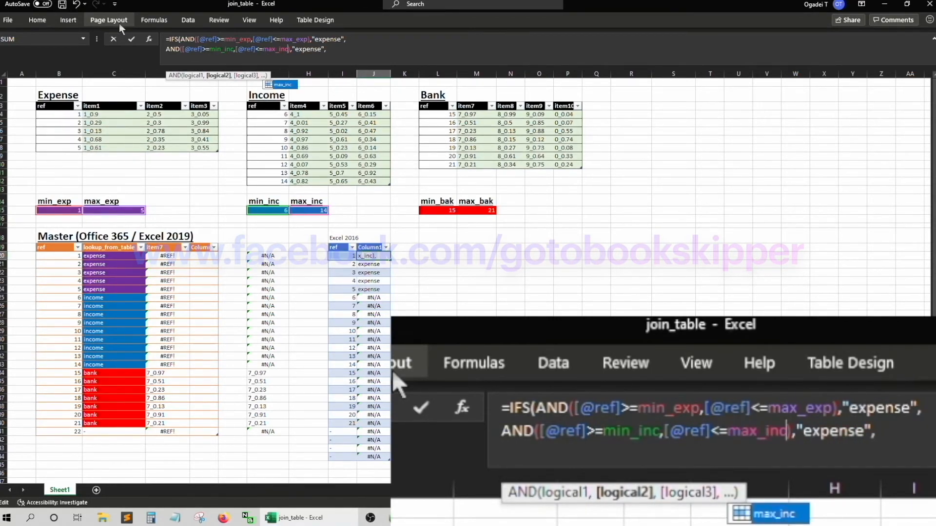
Set the result of the second AND test in J20 to "income", followed by a comma for another test
{"action": "key", "text": "Right"}
{"action": "key", "text": "Right"}
{"action": "key", "text": "Right"}
{"action": "key", "text": "Right"}
{"action": "key", "text": "Right"}
{"action": "key", "text": "Right"}
{"action": "key", "text": "Right"}
{"action": "key", "text": "Right"}
{"action": "key", "text": "Right"}
{"action": "key", "text": "Right"}
{"action": "key", "text": "BackSpace"}
{"action": "key", "text": "BackSpace"}
{"action": "key", "text": "BackSpace"}
{"action": "key", "text": "BackSpace"}
{"action": "key", "text": "BackSpace"}
{"action": "key", "text": "BackSpace"}
{"action": "key", "text": "BackSpace"}
{"action": "type", "text": "income"}
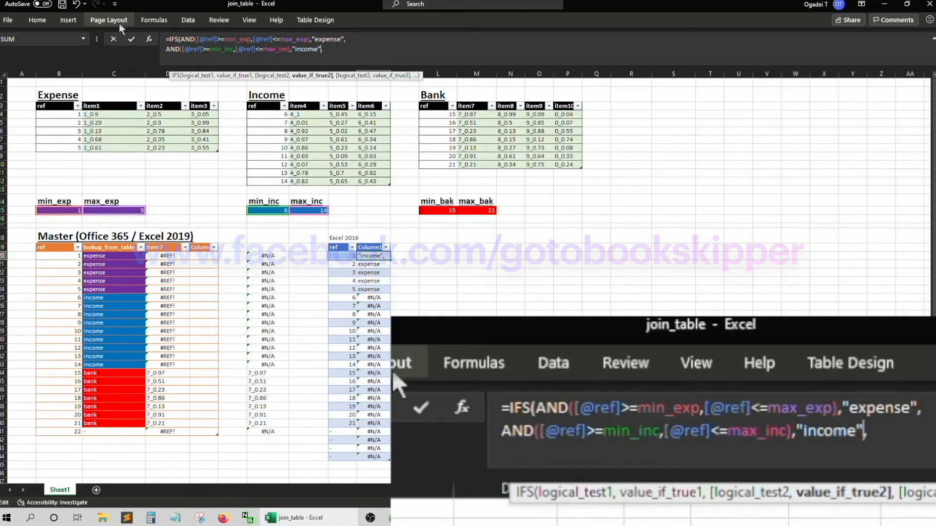
{"action": "type", "text": ","}
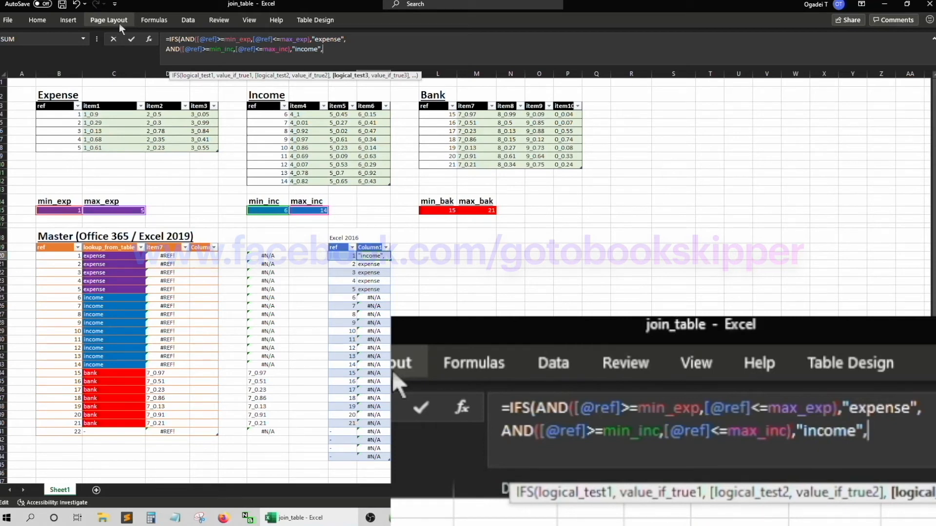
Add a copy of the income AND test with its "income" result on a third line of the J20 formula
{"action": "left_click", "coordinate": [171, 49]}
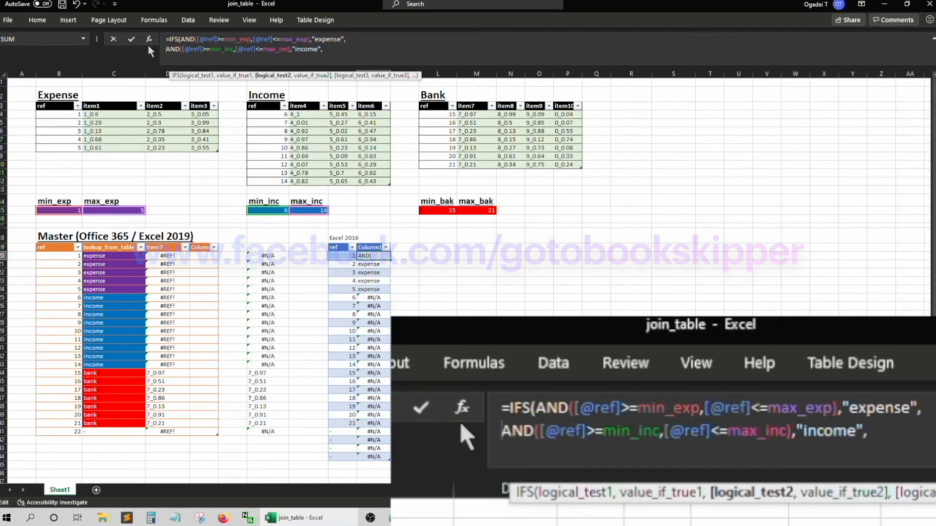
{"action": "key", "text": "End"}
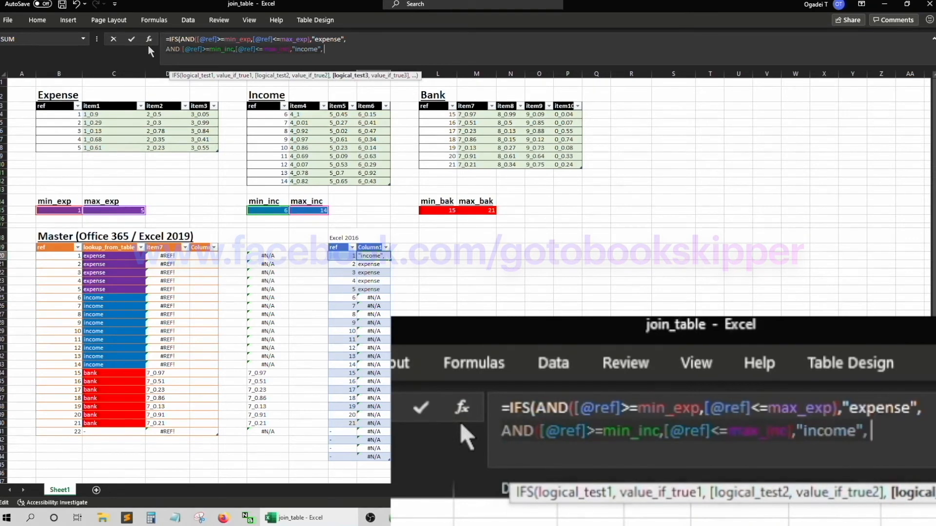
{"action": "key", "text": "alt+Return"}
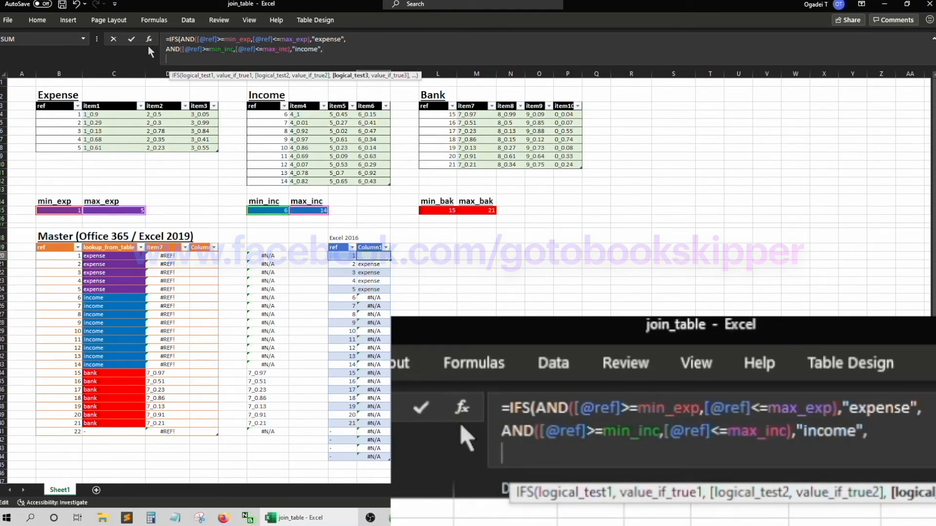
{"action": "type", "text": "AND([@ref]>=min_inc,[@ref]<=max_inc),\"income\","}
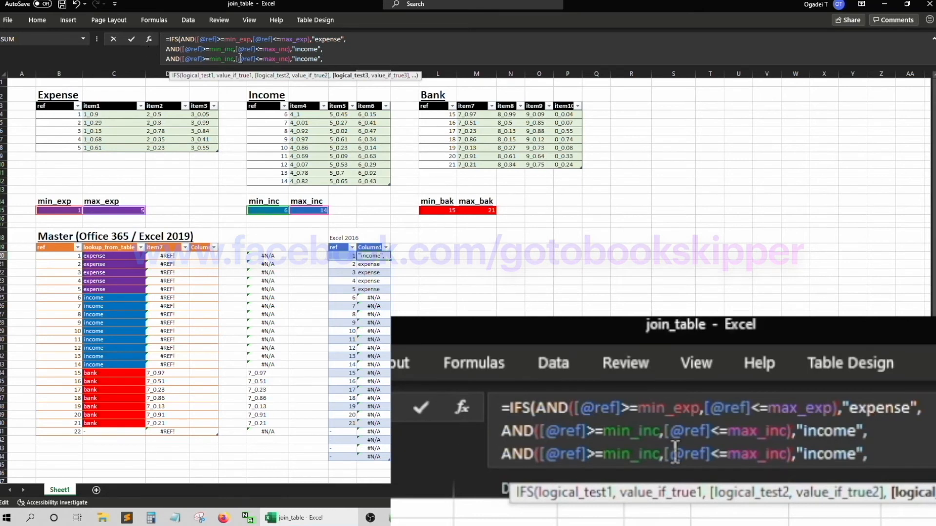
Change the lower limit in the third AND test of the J20 formula to min_bak
{"action": "left_click", "coordinate": [226, 59]}
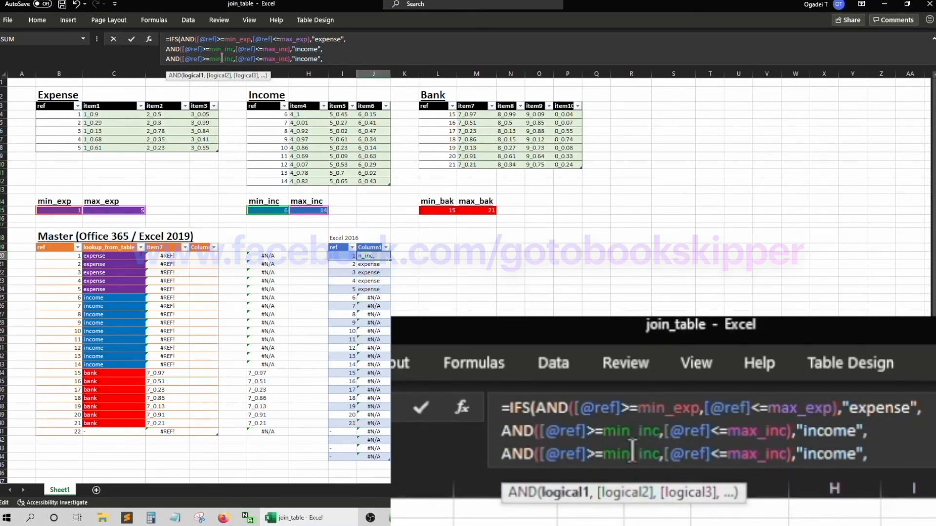
{"action": "key", "text": "BackSpace"}
{"action": "key", "text": "BackSpace"}
{"action": "key", "text": "BackSpace"}
{"action": "type", "text": "bak"}
Change the upper limit in the third AND test of the J20 formula to max_bak
{"action": "key", "text": "Right"}
{"action": "key", "text": "Right"}
{"action": "key", "text": "Right"}
{"action": "key", "text": "Right"}
{"action": "key", "text": "Right"}
{"action": "key", "text": "Right"}
{"action": "key", "text": "Right"}
{"action": "key", "text": "Right"}
{"action": "key", "text": "Right"}
{"action": "key", "text": "Right"}
{"action": "key", "text": "Right"}
{"action": "key", "text": "Right"}
{"action": "key", "text": "Right"}
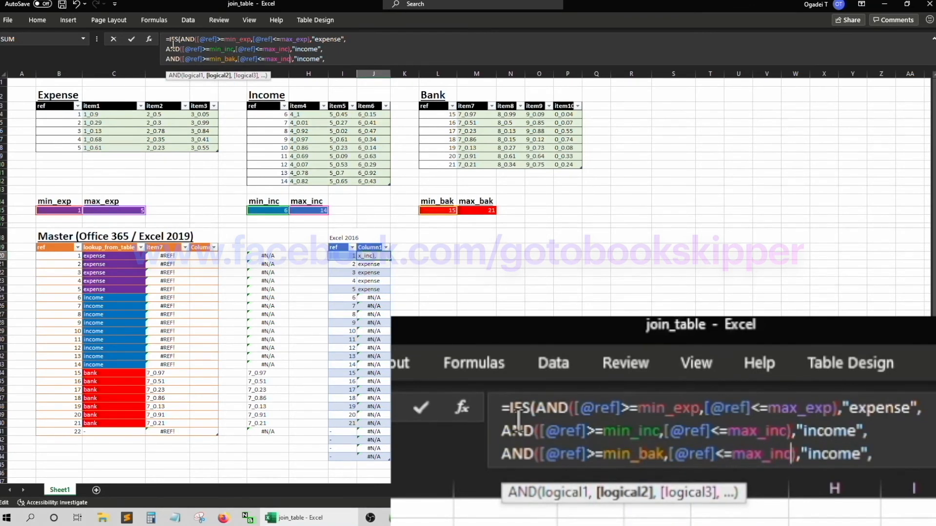
{"action": "key", "text": "BackSpace"}
{"action": "key", "text": "BackSpace"}
{"action": "key", "text": "BackSpace"}
{"action": "type", "text": "bak"}
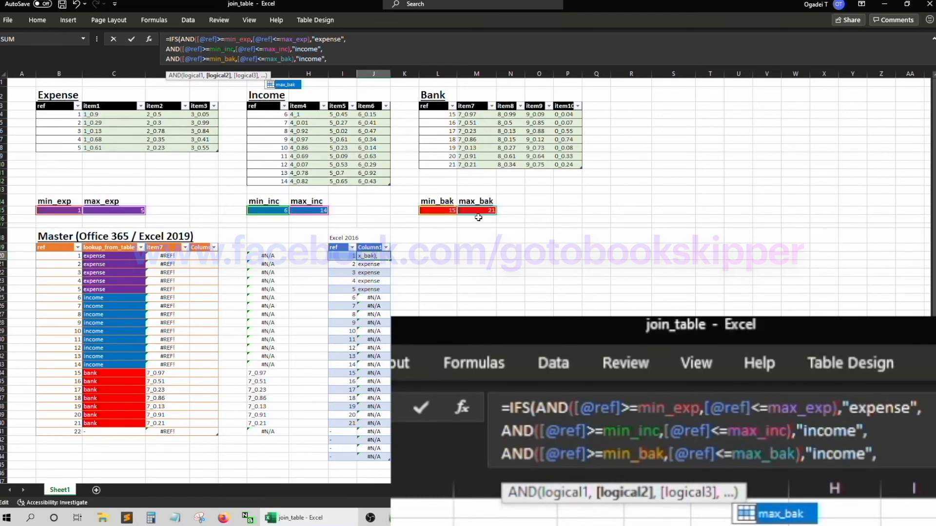
Set the result of the third AND test to "bank", close the IFS function and enter the formula
{"action": "key", "text": "Right"}
{"action": "key", "text": "Right"}
{"action": "key", "text": "Right"}
{"action": "key", "text": "Right"}
{"action": "key", "text": "Right"}
{"action": "key", "text": "Right"}
{"action": "key", "text": "Right"}
{"action": "key", "text": "Right"}
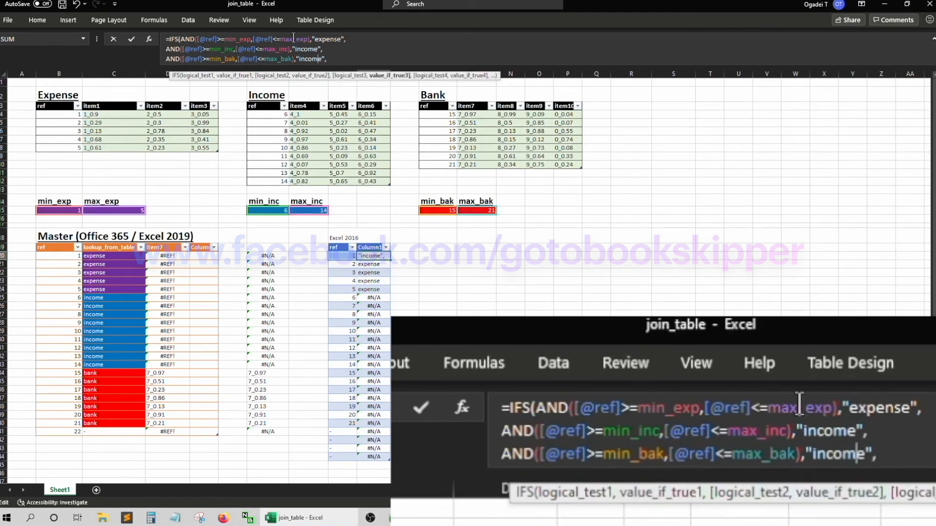
{"action": "key", "text": "BackSpace"}
{"action": "key", "text": "BackSpace"}
{"action": "key", "text": "BackSpace"}
{"action": "key", "text": "BackSpace"}
{"action": "key", "text": "BackSpace"}
{"action": "key", "text": "BackSpace"}
{"action": "type", "text": "bank"}
{"action": "key", "text": "Right"}
{"action": "key", "text": "Delete"}
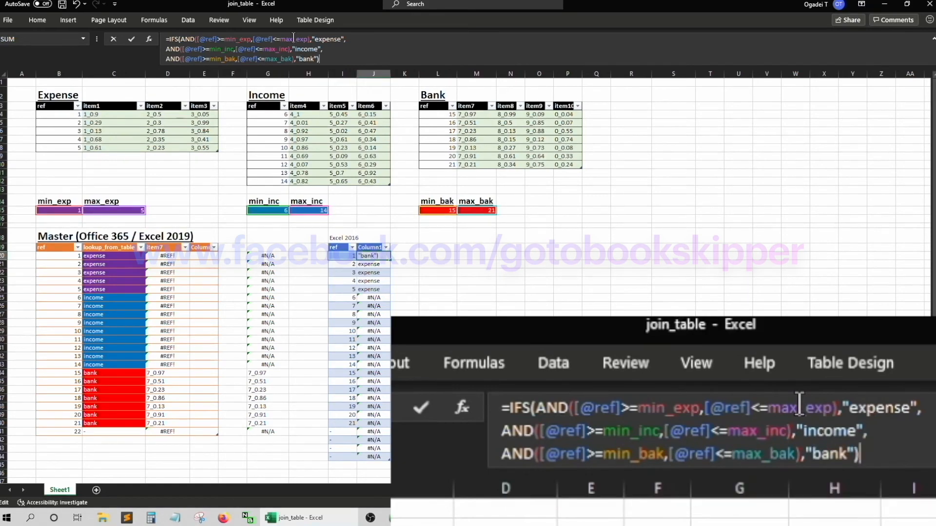
{"action": "key", "text": "Return"}
{"action": "key", "text": "Up"}
{"action": "key", "text": "Up"}
{"action": "key", "text": "Down"}
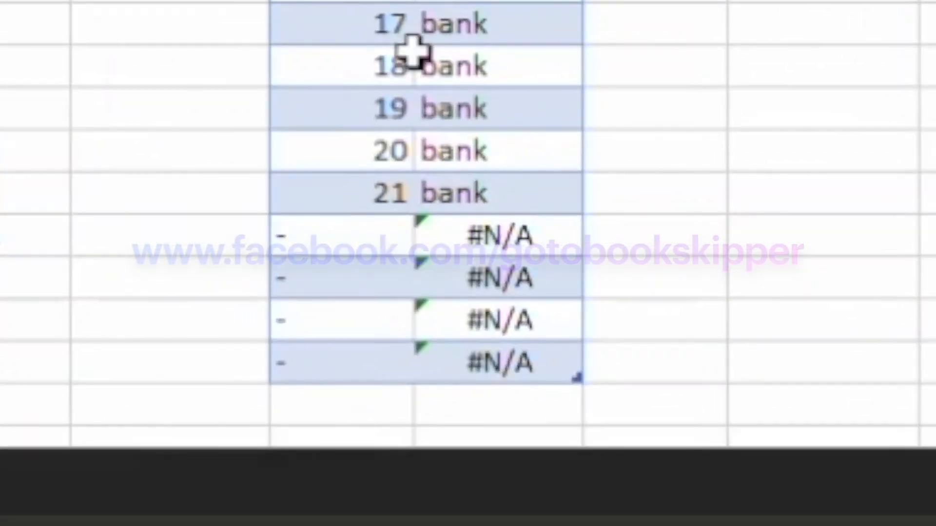
{"action": "left_click", "coordinate": [483, 243]}
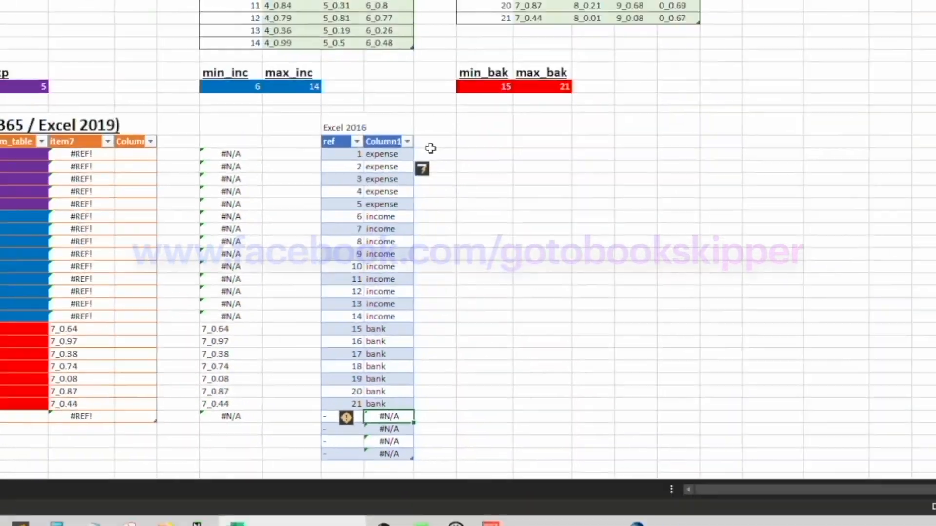
{"action": "left_click", "coordinate": [389, 154]}
{"action": "left_click", "coordinate": [220, 39]}
{"action": "key", "text": "ctrl+End"}
{"action": "key", "text": "BackSpace"}
{"action": "type", "text": ","}
{"action": "key", "text": "alt+Return"}
{"action": "type", "text": "[@ref]"}
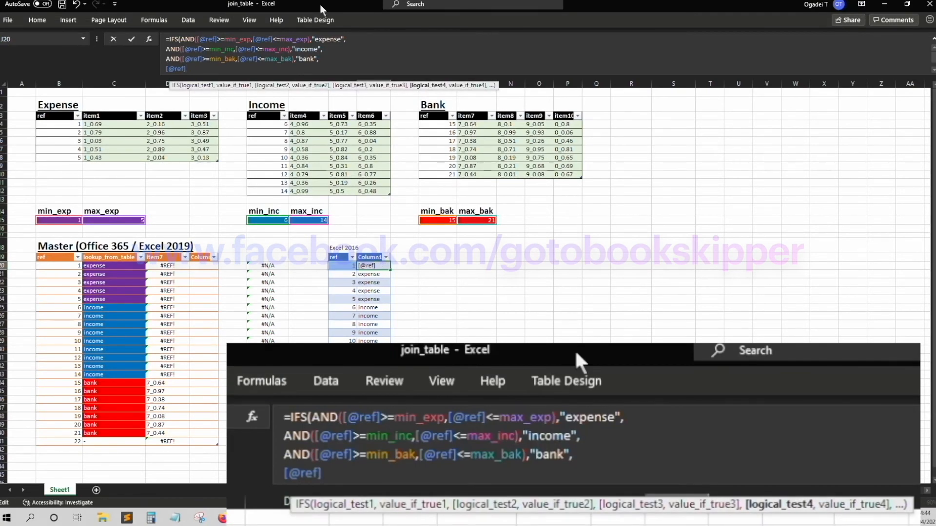
{"action": "type", "text": "=\"-\",\"-\")"}
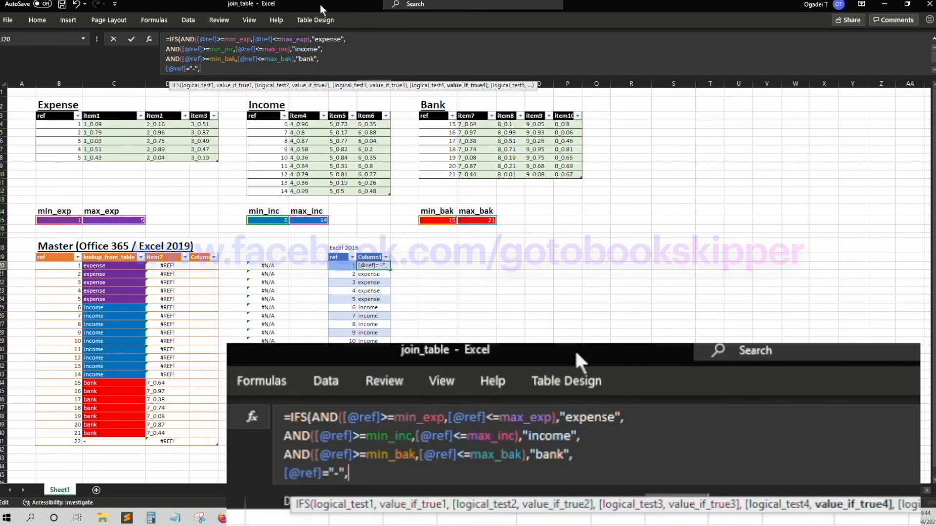
{"action": "key", "text": "Return"}
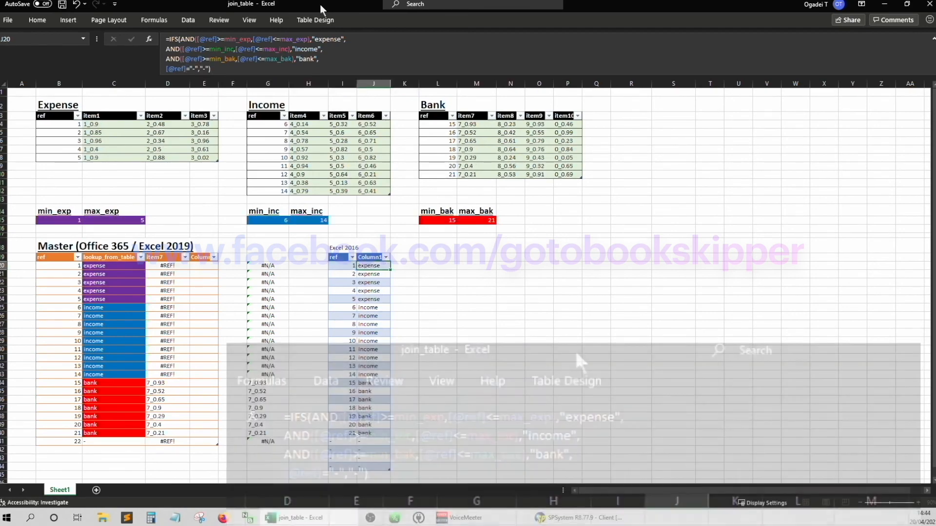
{"action": "left_click", "coordinate": [506, 405]}
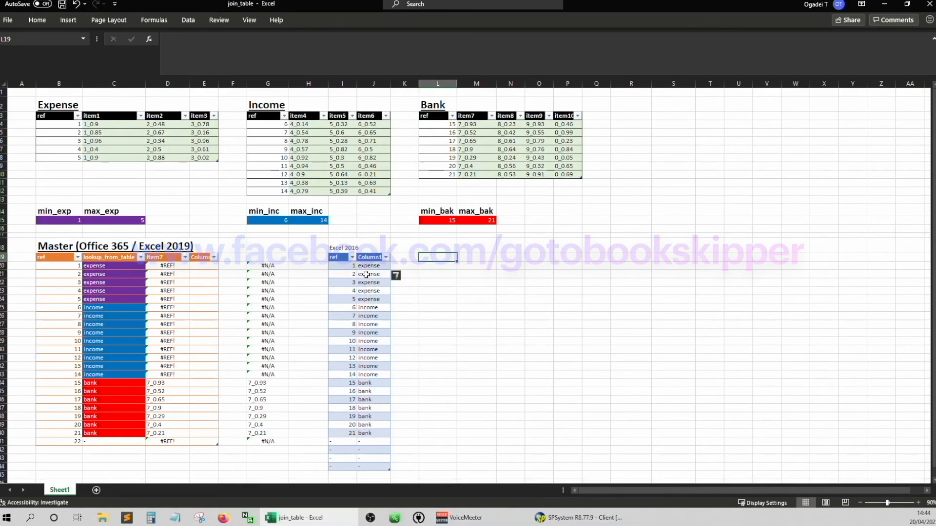
Examine the INDEX/INDIRECT lookup formula in the first item7 cell of the Master table
{"action": "left_click", "coordinate": [366, 269]}
{"action": "key", "text": "Left"}
{"action": "key", "text": "Left"}
{"action": "key", "text": "Left"}
{"action": "key", "text": "Left"}
{"action": "key", "text": "Left"}
{"action": "key", "text": "Left"}
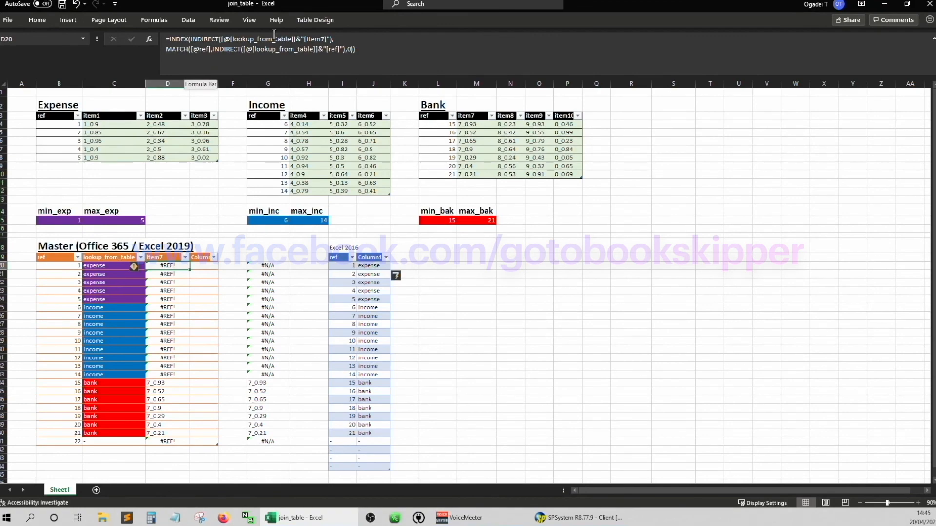
{"action": "left_click", "coordinate": [424, 259]}
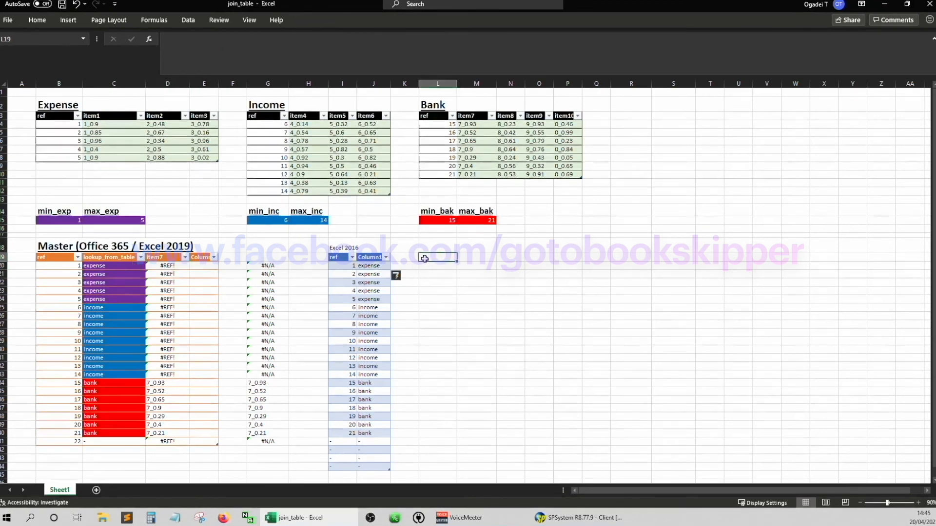